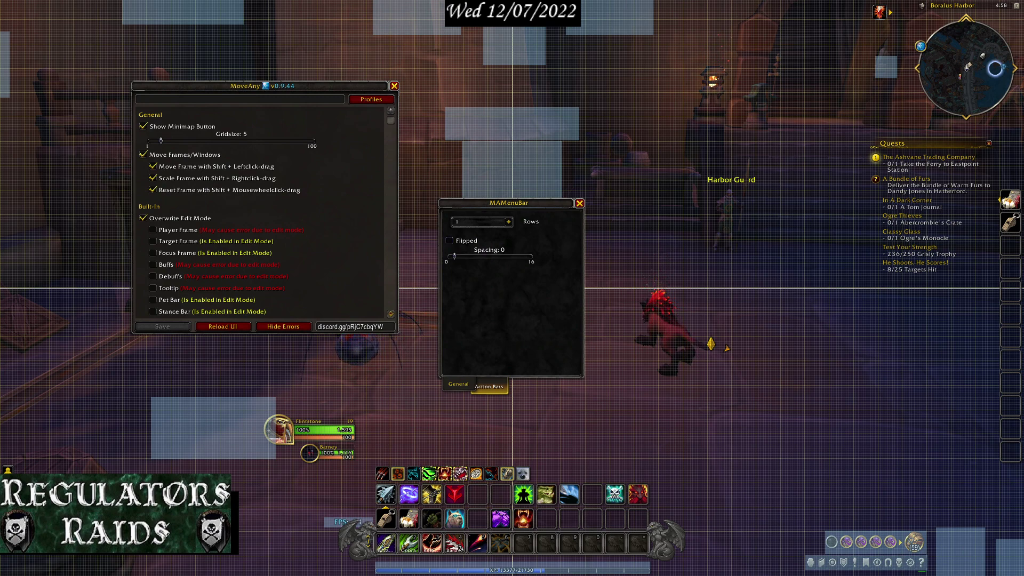
# Try the Flipped option on the menu bar frame and switch it back off
pyautogui.moveTo(454, 257)
pyautogui.mouseDown()
pyautogui.moveTo(526, 257)
pyautogui.moveTo(454, 257)
pyautogui.mouseUp()
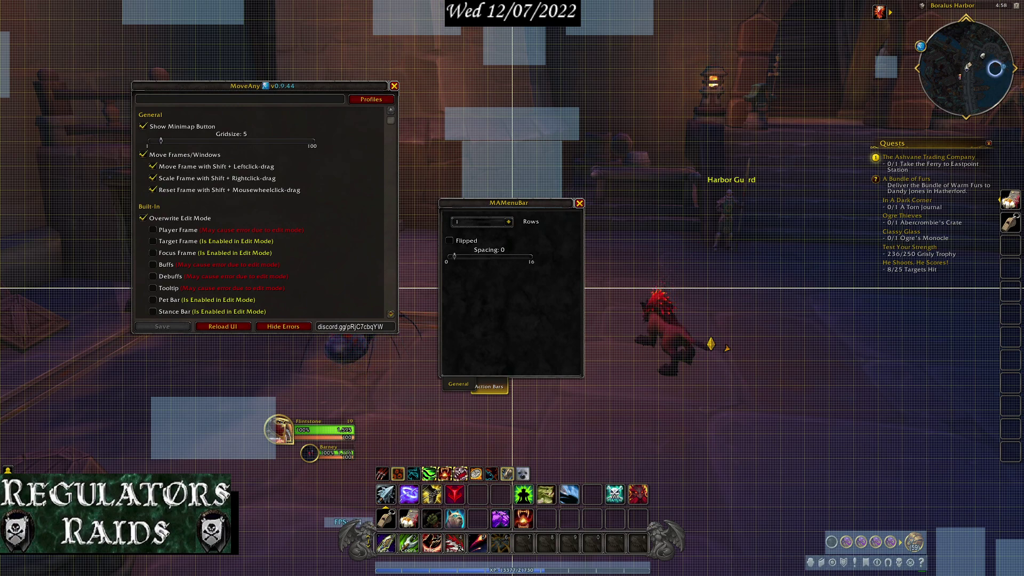
pyautogui.click(449, 241)
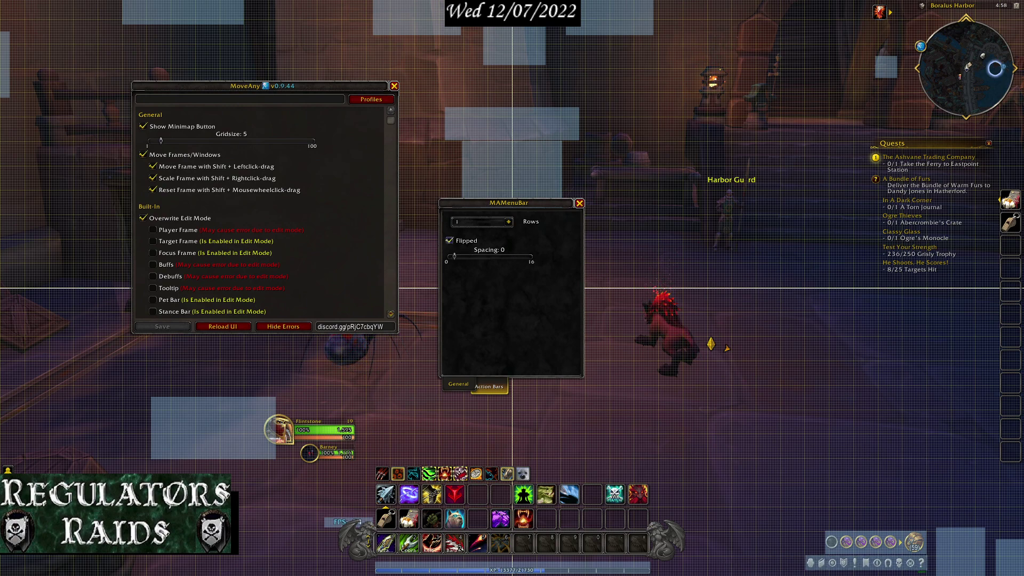
pyautogui.click(449, 241)
pyautogui.click(449, 241)
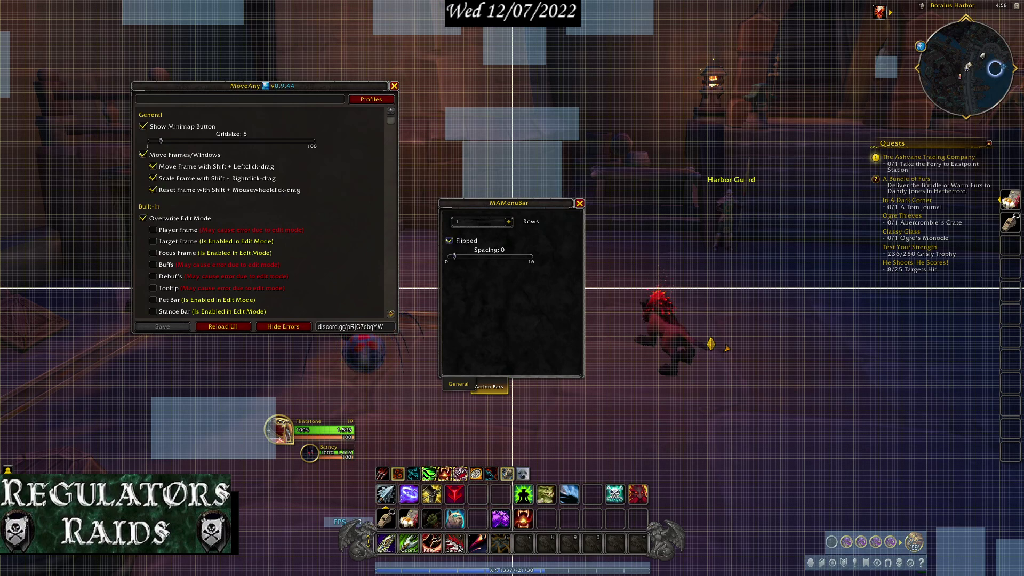
pyautogui.click(449, 240)
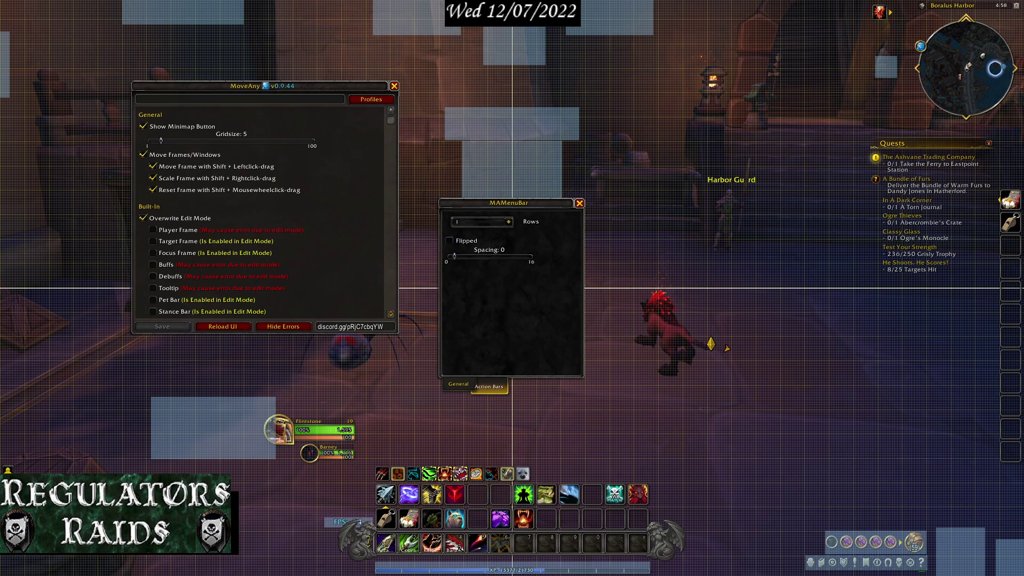
# Try 2 and 12 rows for the menu bar, restore 1 row, and close its settings
pyautogui.click(509, 221)
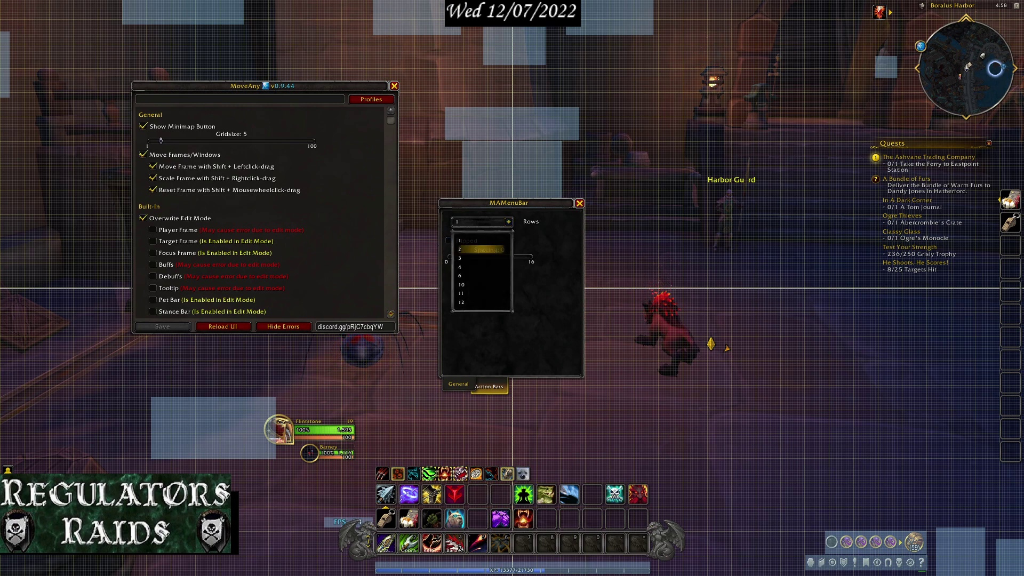
pyautogui.click(475, 250)
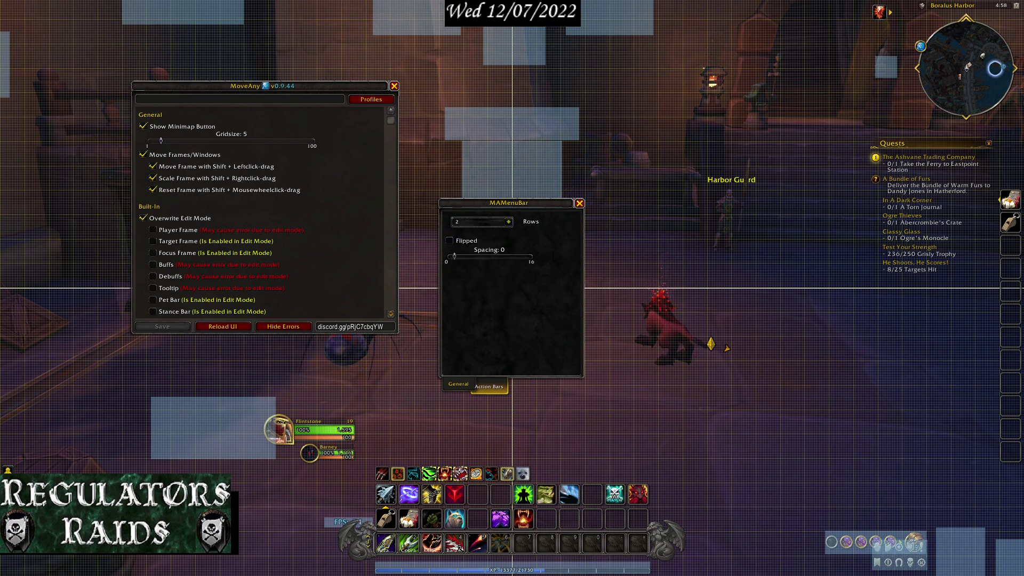
pyautogui.click(508, 222)
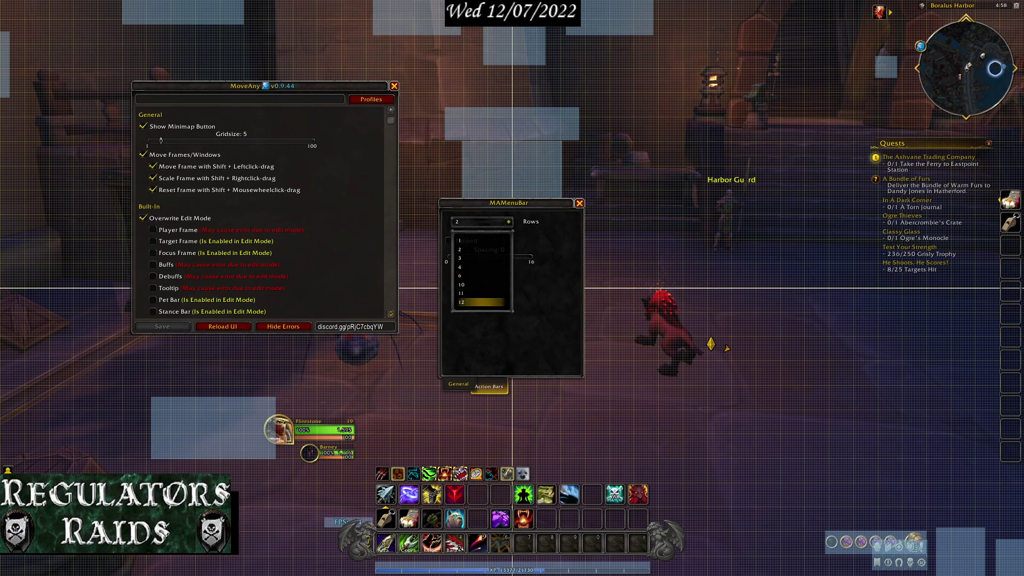
pyautogui.click(462, 303)
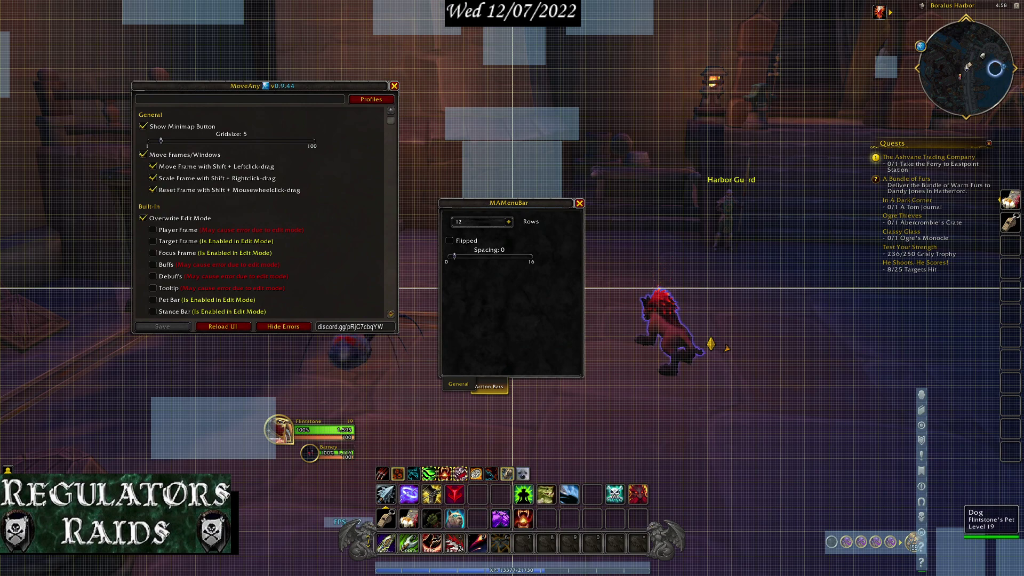
pyautogui.click(508, 221)
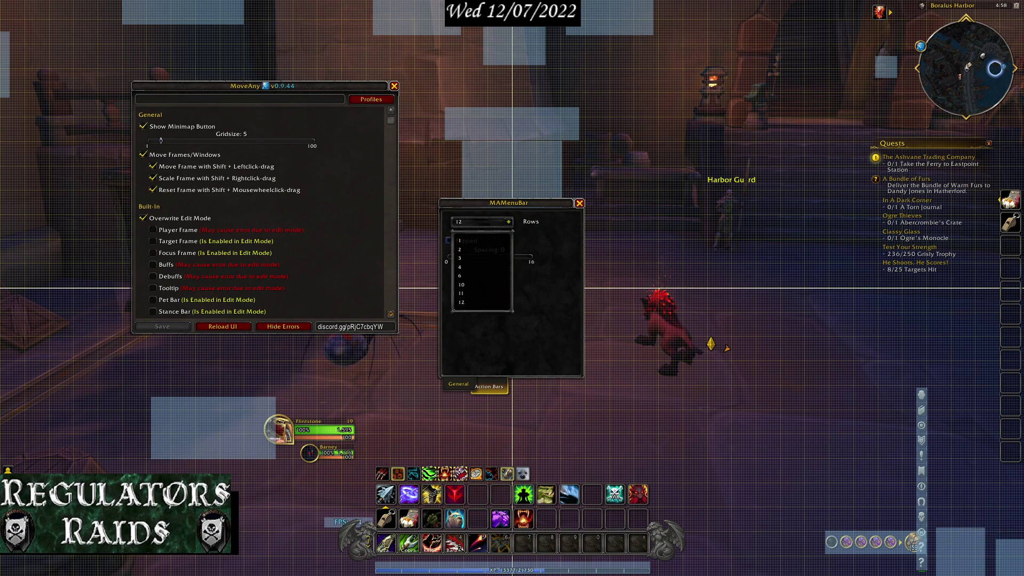
pyautogui.click(469, 240)
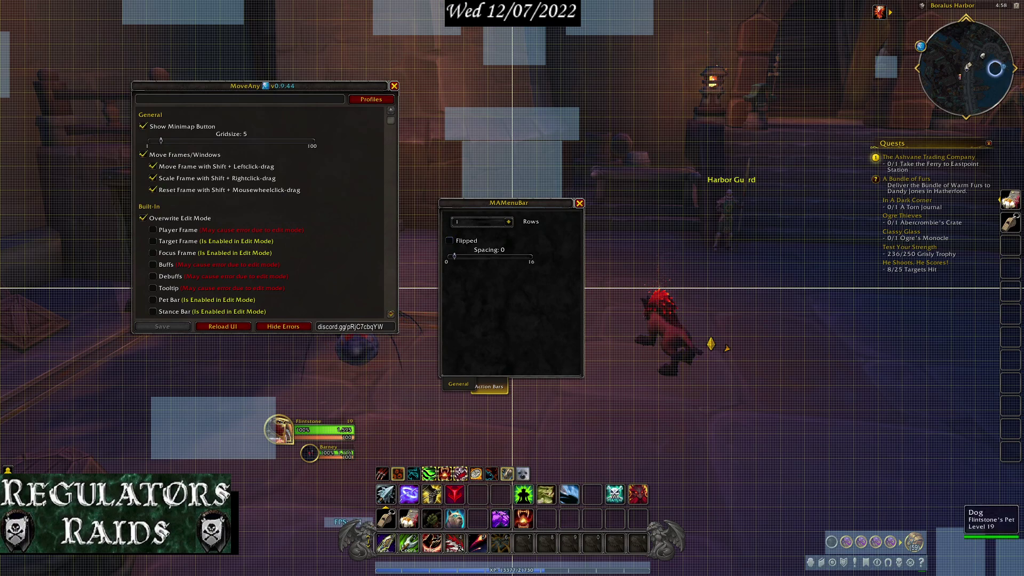
pyautogui.click(458, 385)
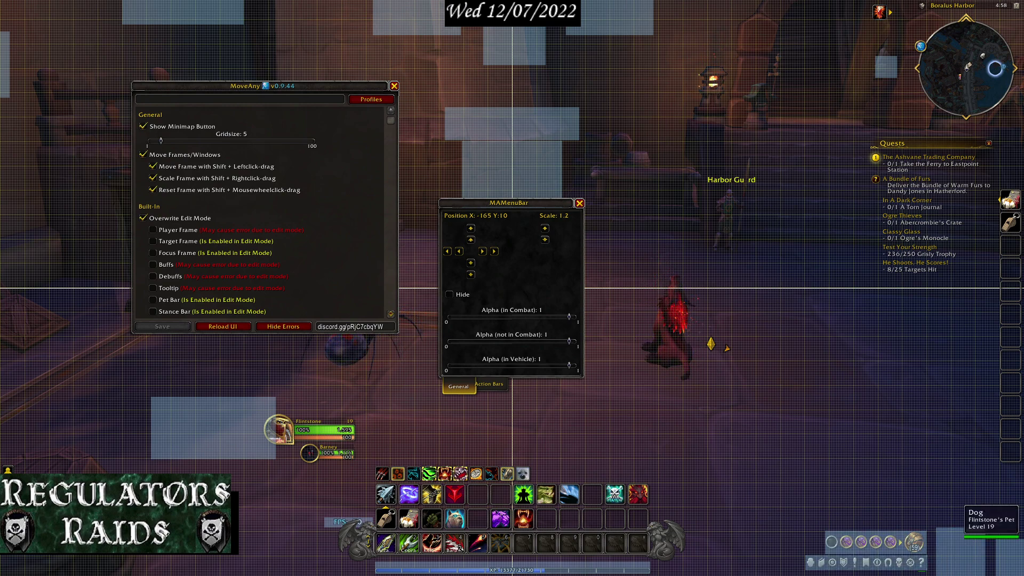
pyautogui.click(579, 203)
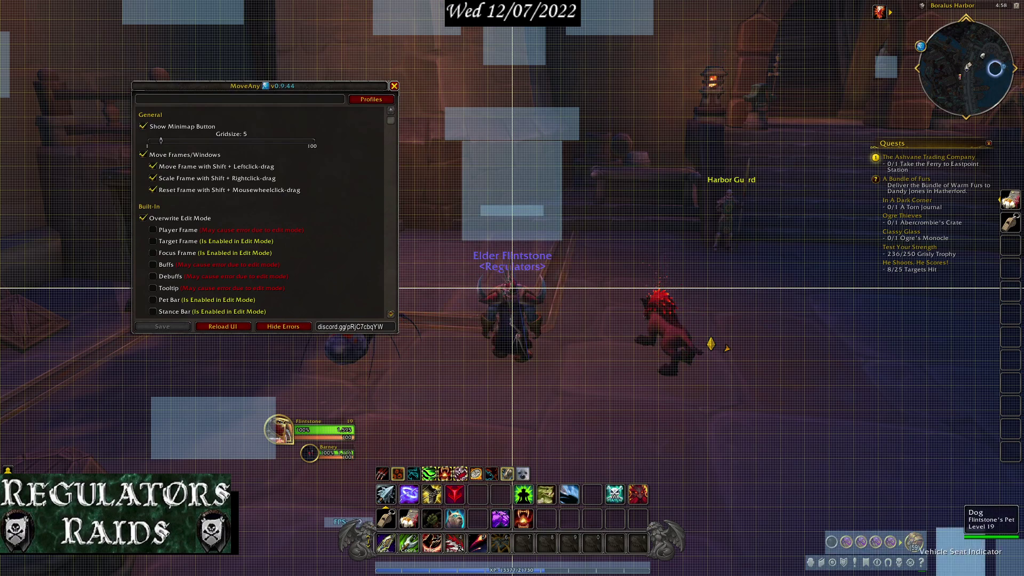
# Test-move the Vehicle Seat Indicator over the quest list and back, and shift the small frame beside the minimap slightly closer to it
pyautogui.moveTo(960, 551)
pyautogui.mouseDown()
pyautogui.moveTo(860, 324)
pyautogui.moveTo(984, 537)
pyautogui.moveTo(960, 552)
pyautogui.mouseUp()
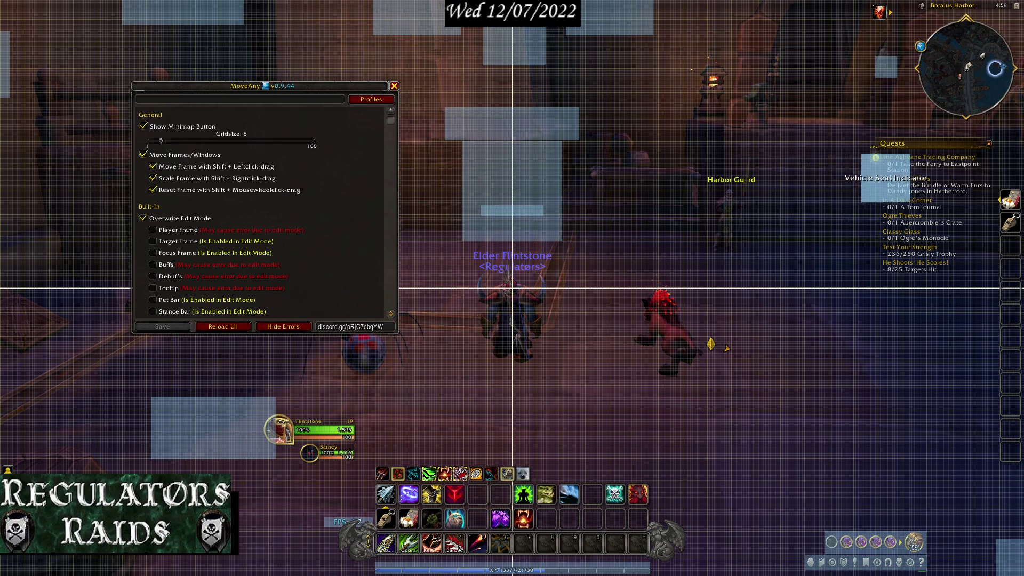
pyautogui.moveTo(1000, 172); pyautogui.dragTo(778, 189)
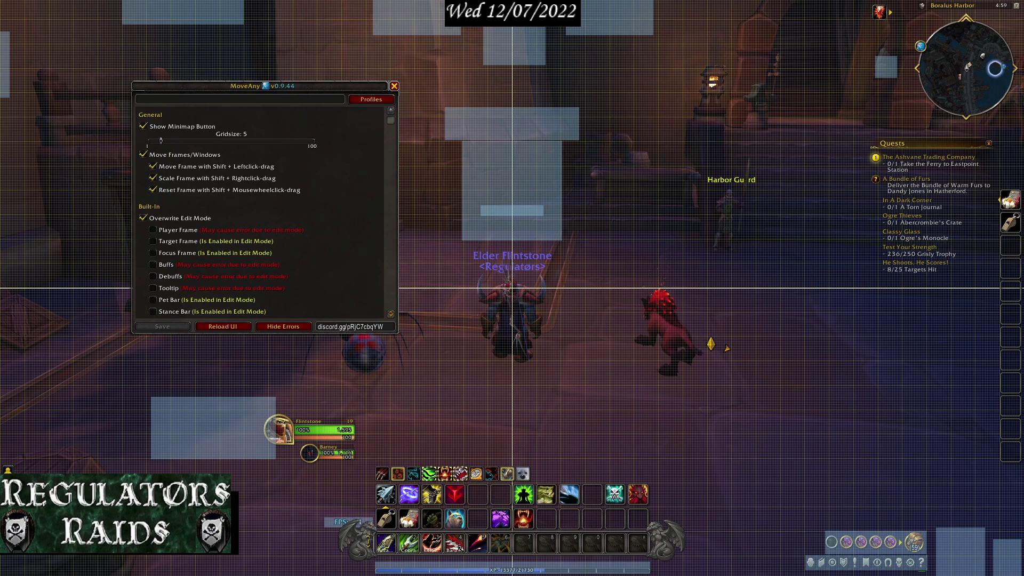
pyautogui.moveTo(886, 67); pyautogui.dragTo(909, 85)
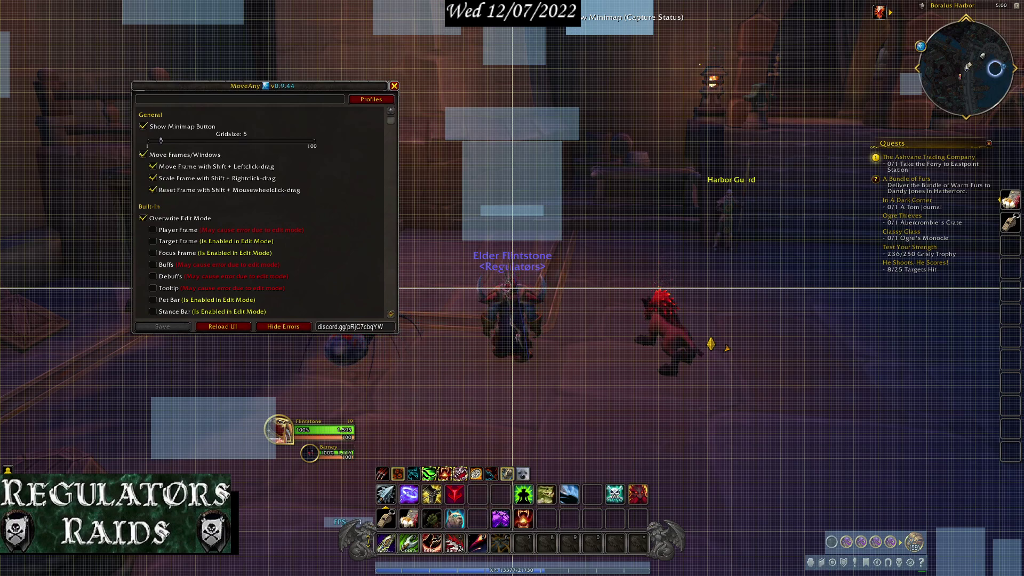
# Check the settings of the Below Minimap (Capture Status) frame and exit the frame-moving mode
pyautogui.rightClick(609, 24)
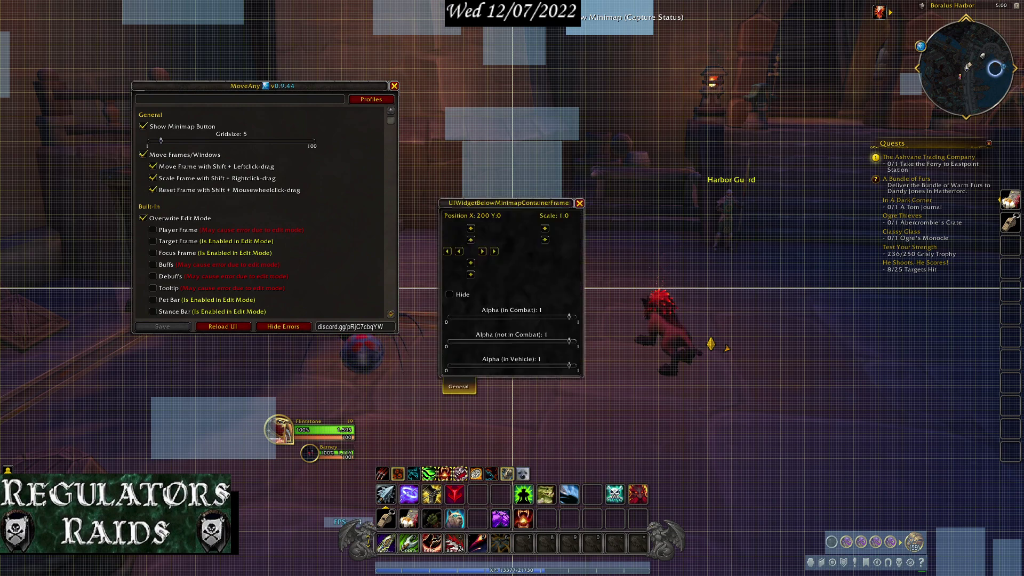
pyautogui.click(580, 204)
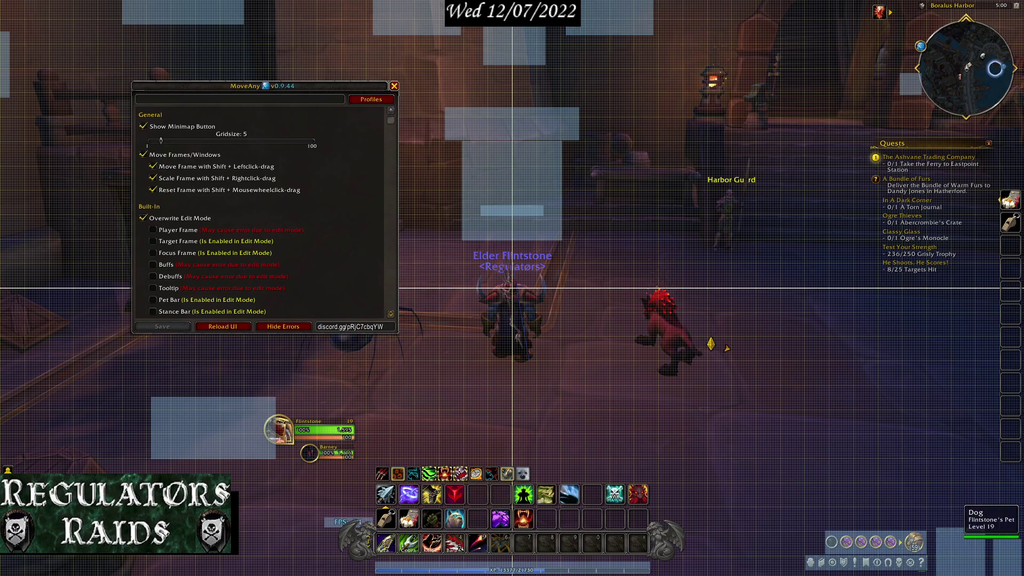
pyautogui.press('Escape')
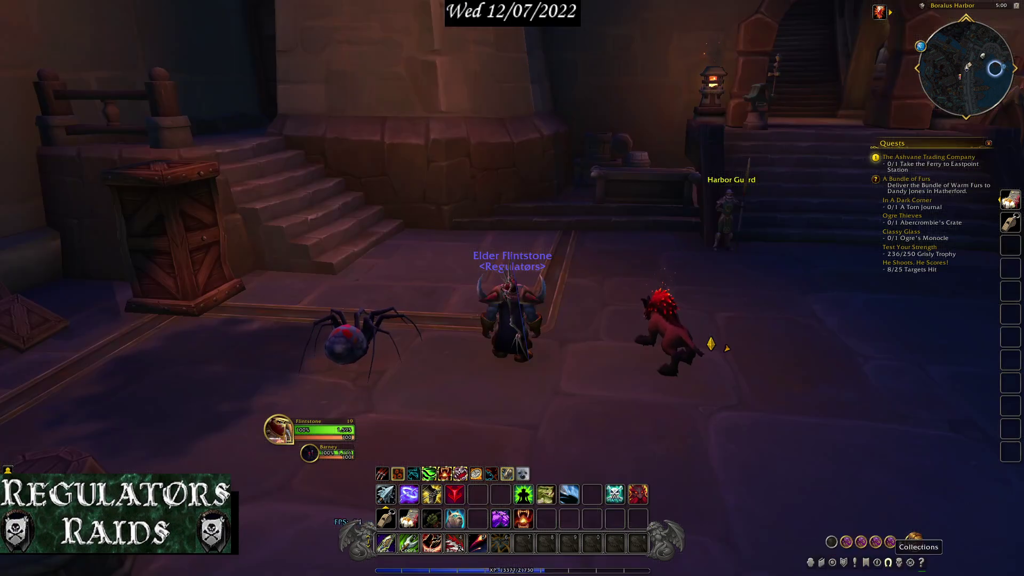
pyautogui.press('Escape')
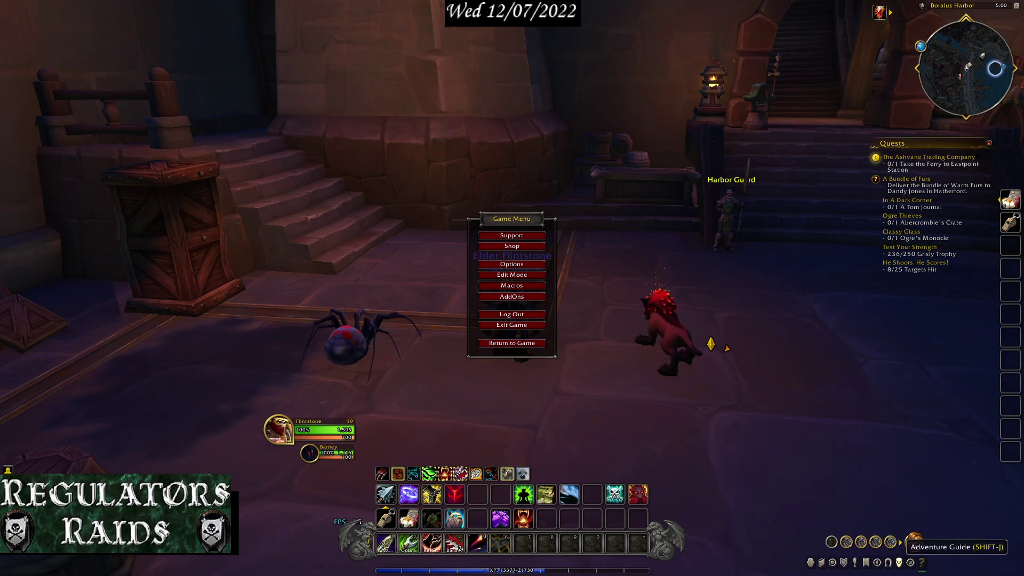
pyautogui.press('Escape')
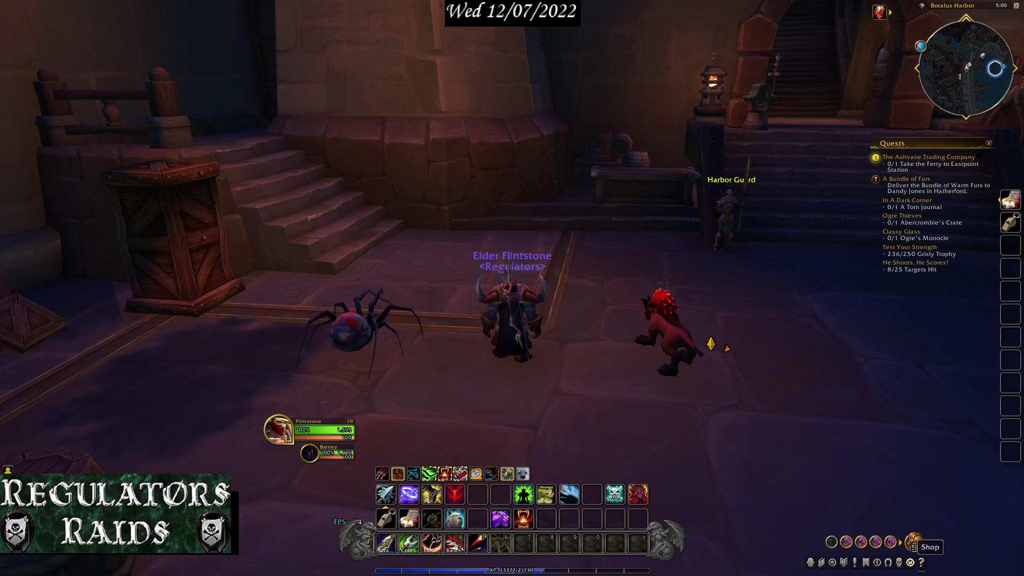
# Open the Adventure Guide's raid list and filter it to the Shadowlands expansion
pyautogui.hotkey('shift', 'j')
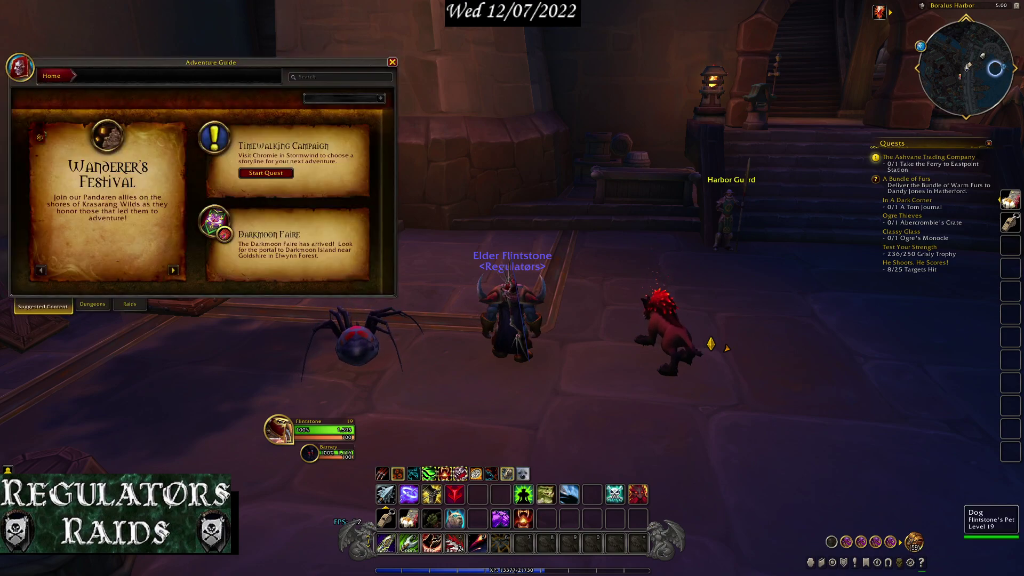
pyautogui.click(93, 304)
pyautogui.click(129, 305)
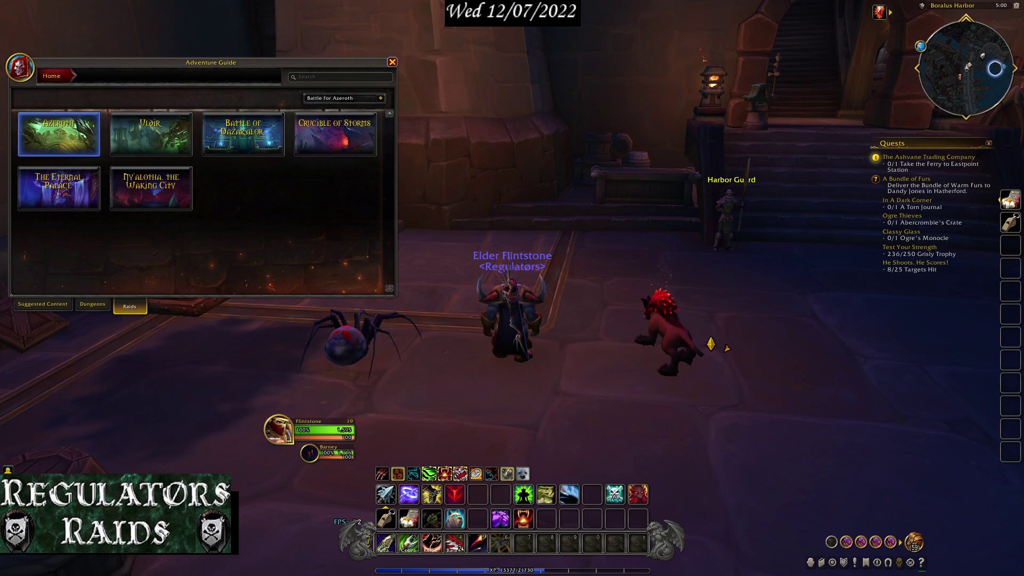
pyautogui.click(380, 98)
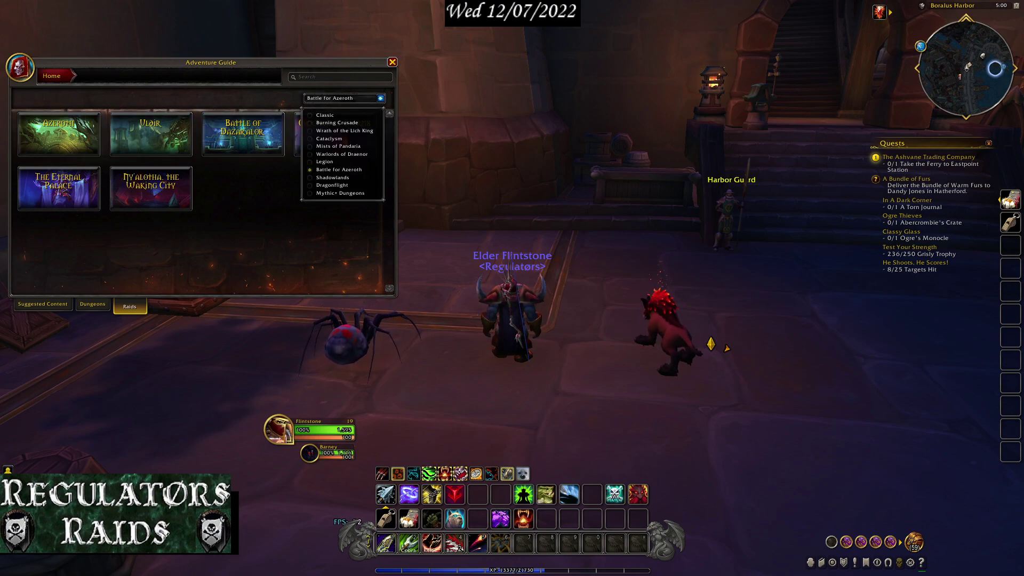
pyautogui.click(344, 185)
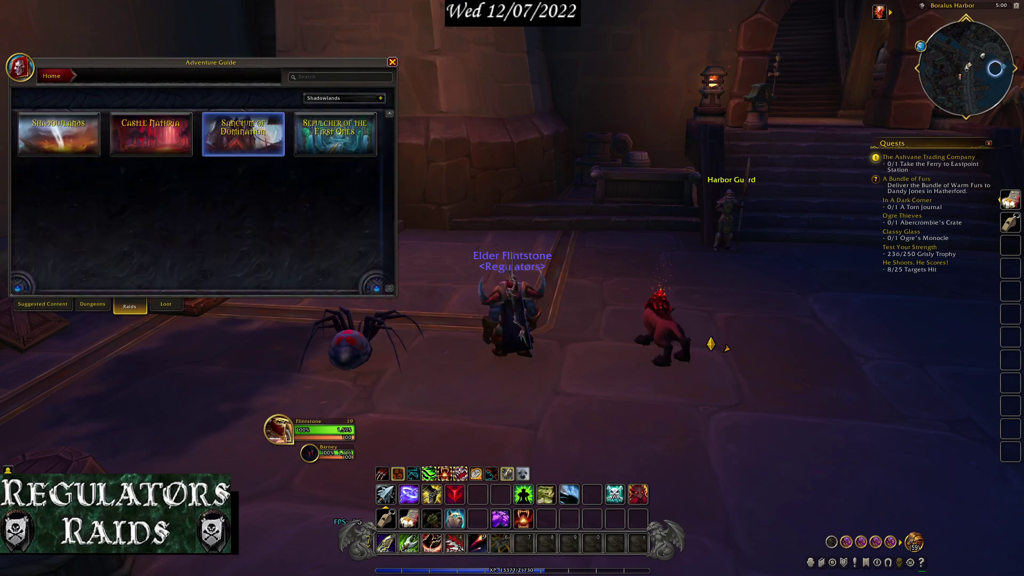
# Look through the boss list of the Sanctum of Domination raid
pyautogui.click(243, 134)
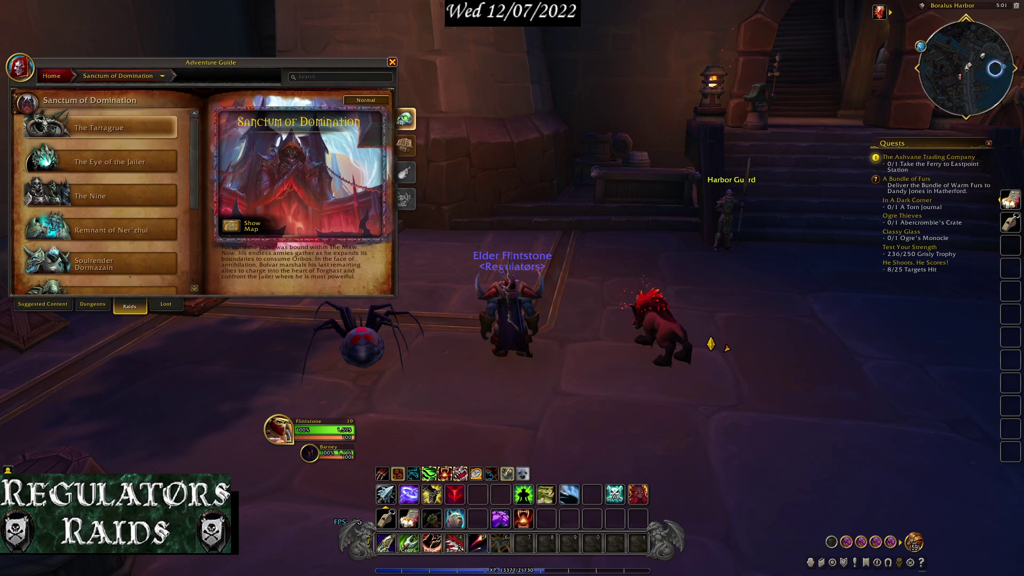
pyautogui.scroll(-3, 107, 230)
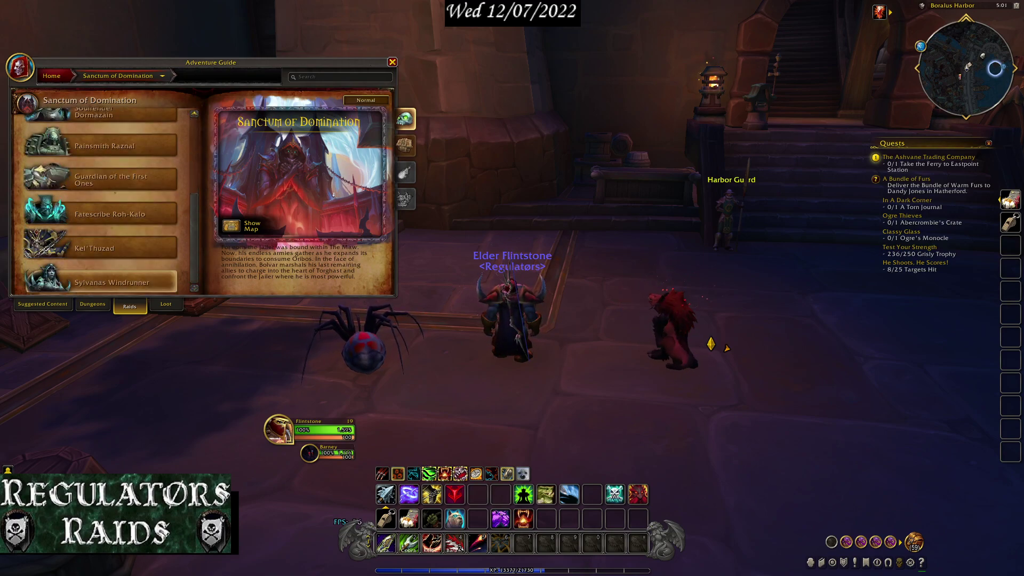
pyautogui.scroll(3, 107, 205)
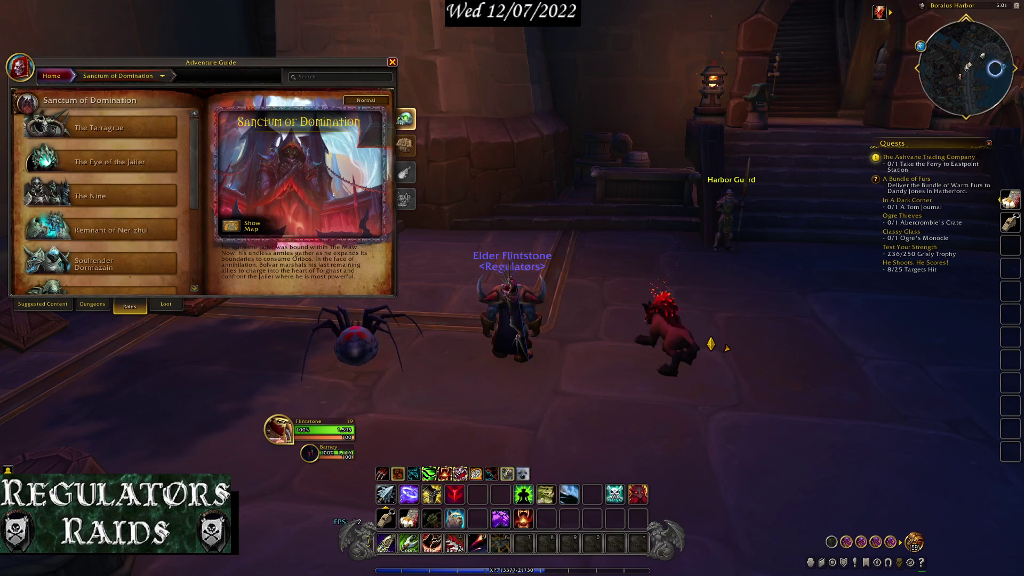
# Return to the raid overview and look through the bosses of Sepulcher of the First Ones
pyautogui.click(52, 76)
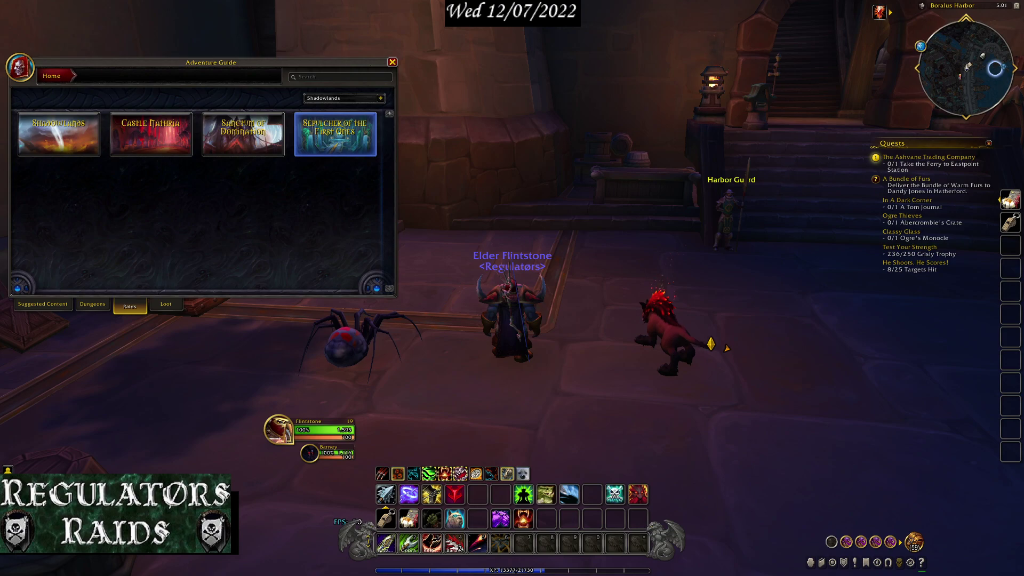
pyautogui.click(335, 133)
pyautogui.scroll(-2, 101, 160)
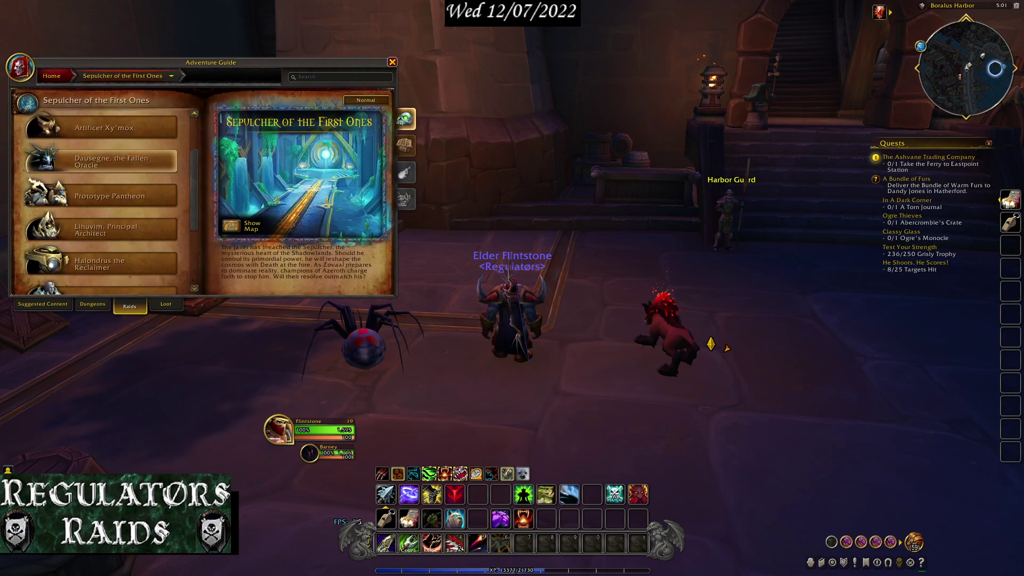
pyautogui.scroll(2, 102, 195)
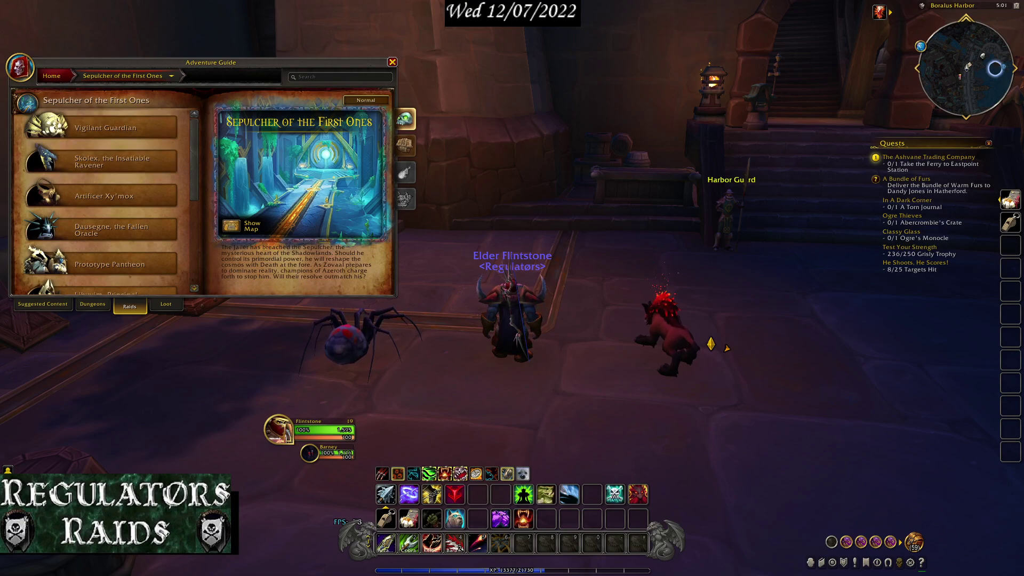
pyautogui.scroll(-4, 101, 229)
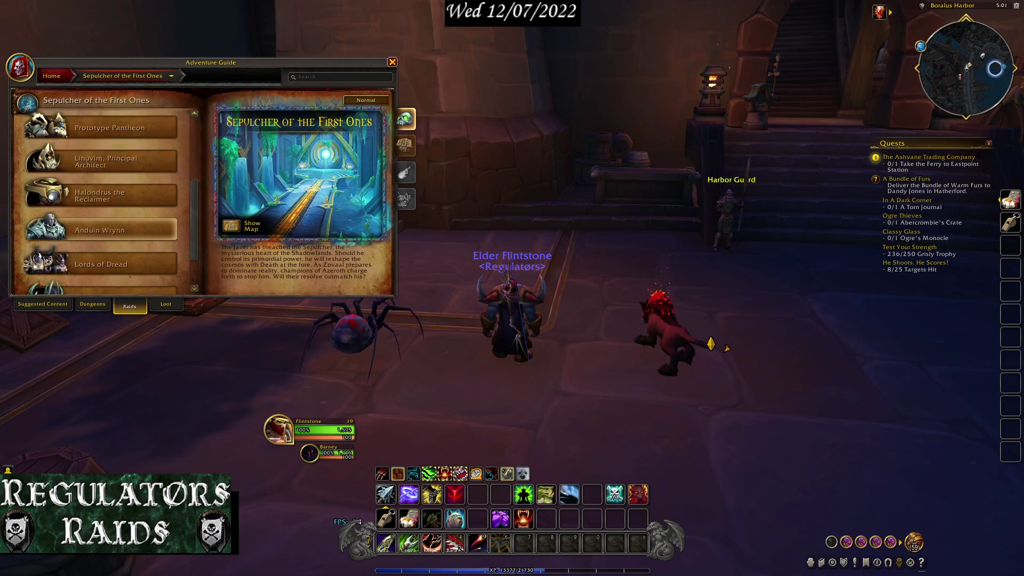
# Open the Castle Nathria raid and read the overview of the boss Lady Inerva Darkvein
pyautogui.click(52, 76)
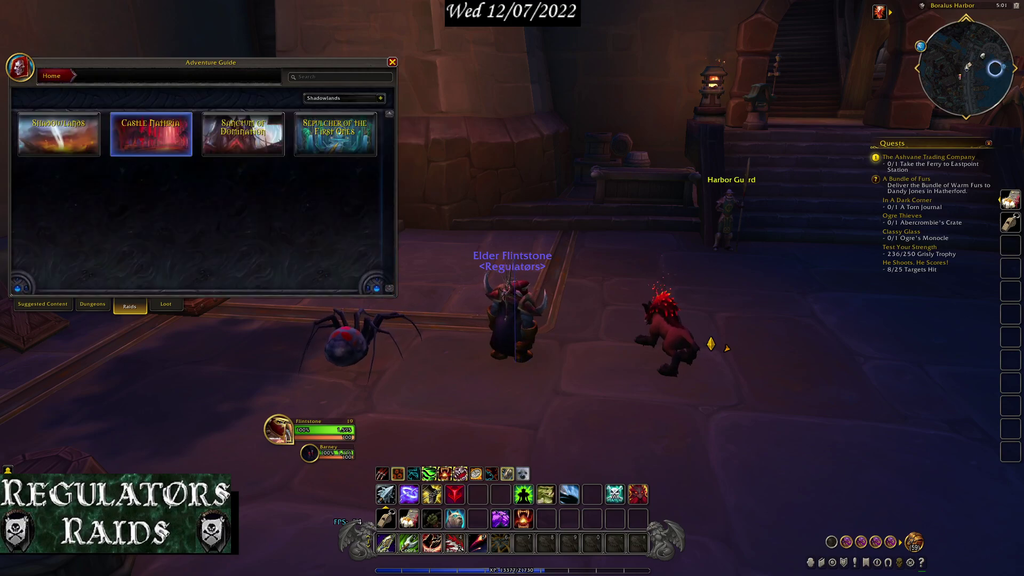
pyautogui.click(151, 135)
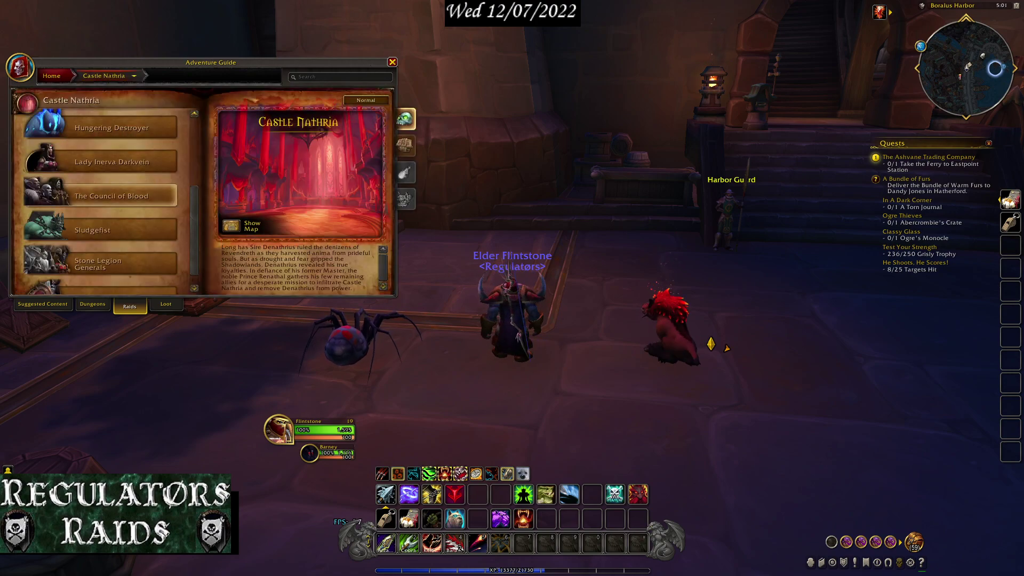
pyautogui.click(112, 162)
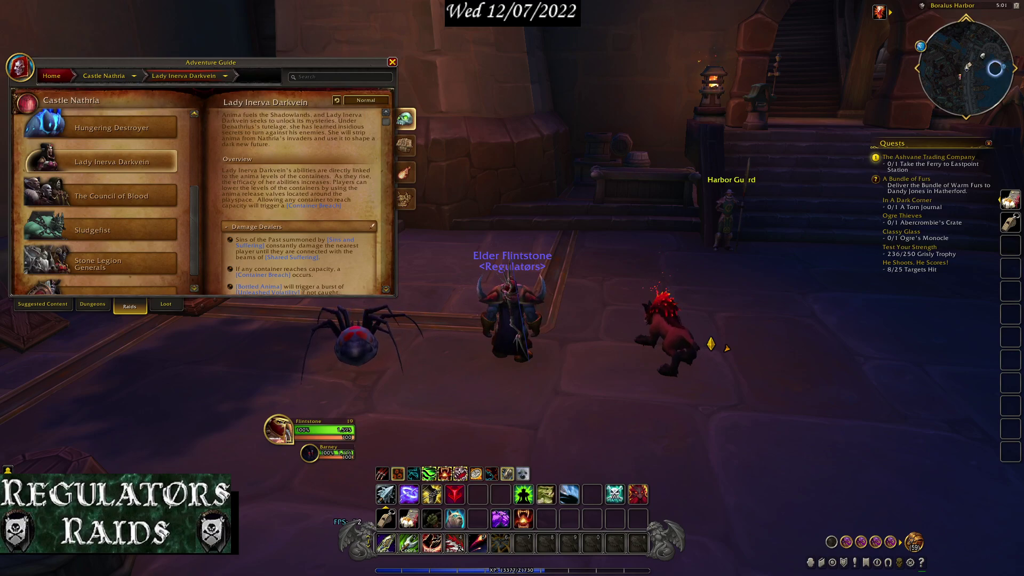
pyautogui.scroll(-2, 300, 201)
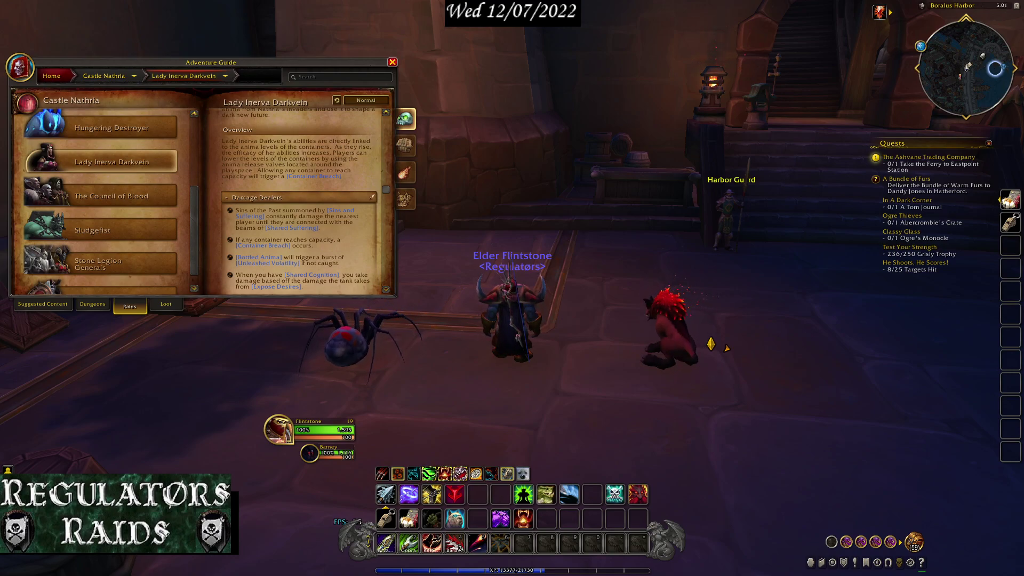
# Close the Adventure Guide and, with MoveAny's frames unlocked, move the Zone Ability frame slightly left and the FPS counter beside the upper action bar
pyautogui.press('Escape')
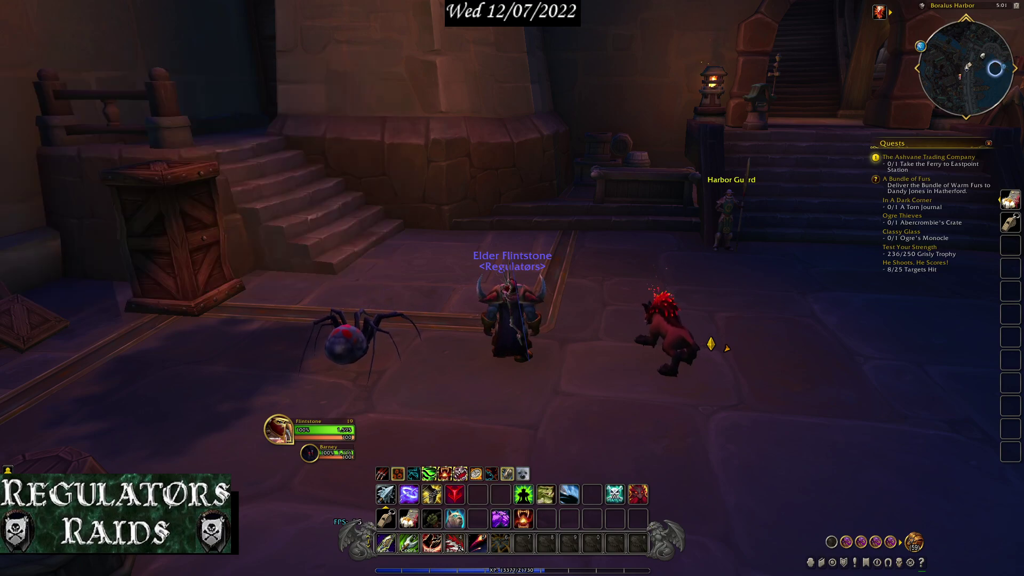
pyautogui.click(921, 46)
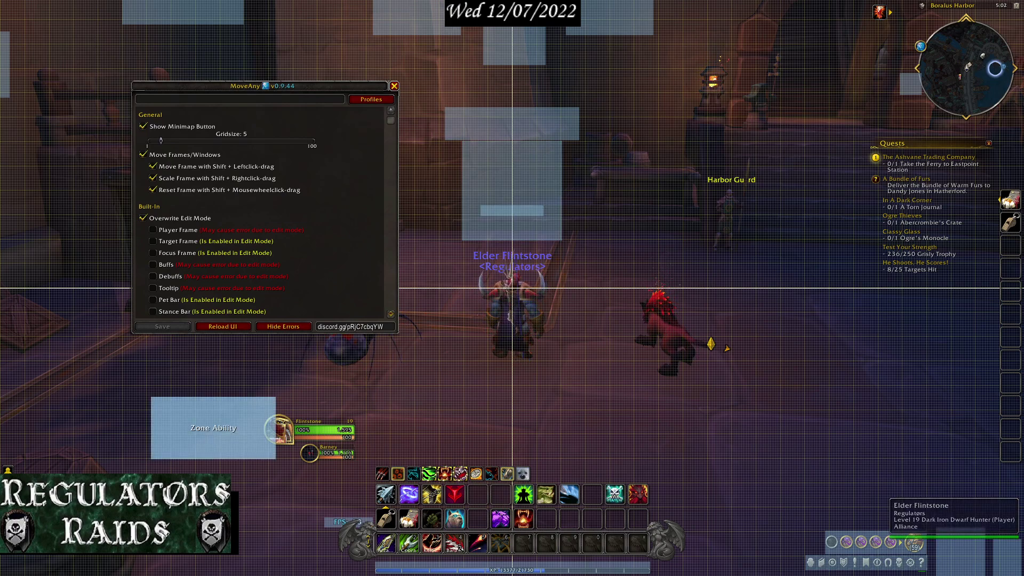
pyautogui.moveTo(213, 428); pyautogui.dragTo(185, 438)
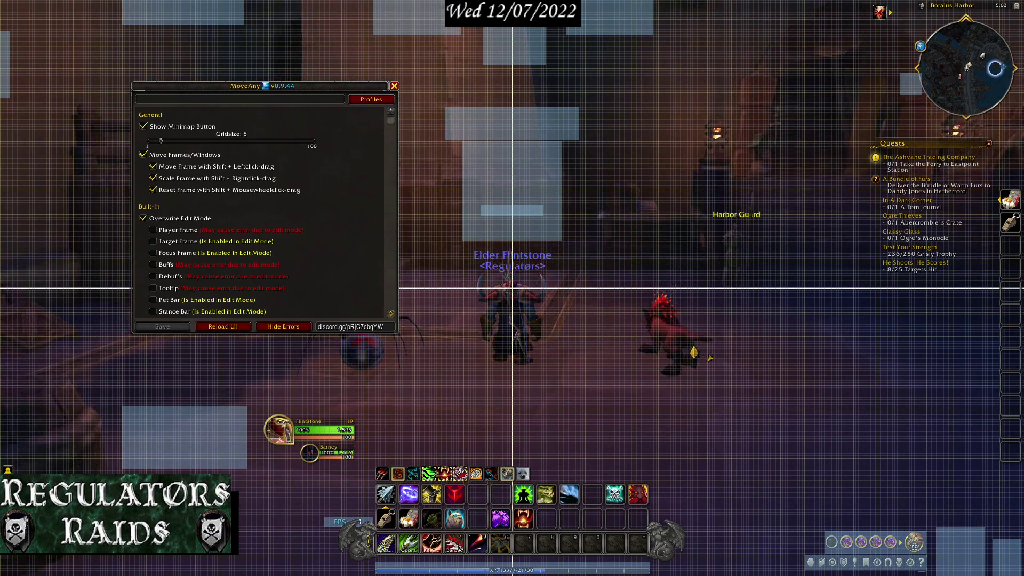
pyautogui.moveTo(348, 522); pyautogui.dragTo(346, 493)
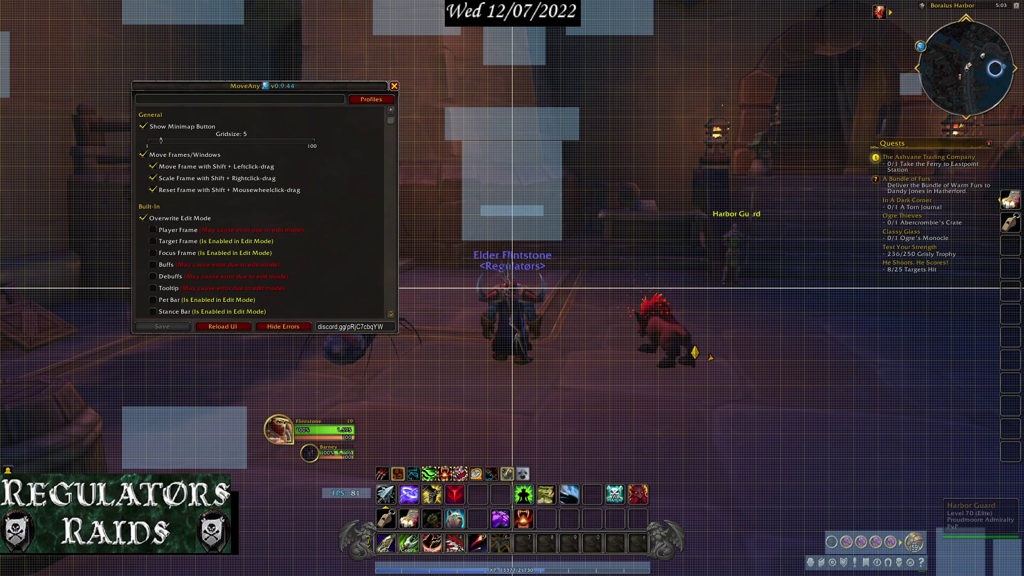
# Move the MoveAny options window clear of the player frames and examine its general, built-in and normal frame options
pyautogui.moveTo(259, 86); pyautogui.dragTo(706, 66)
pyautogui.scroll(-10, 707, 192)
pyautogui.scroll(-8, 710, 192)
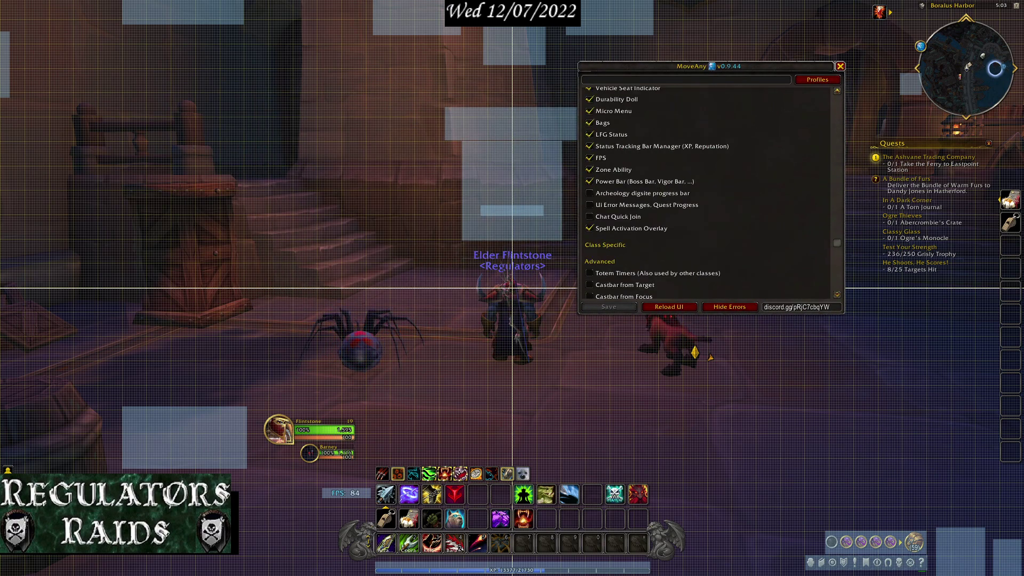
pyautogui.scroll(18, 709, 192)
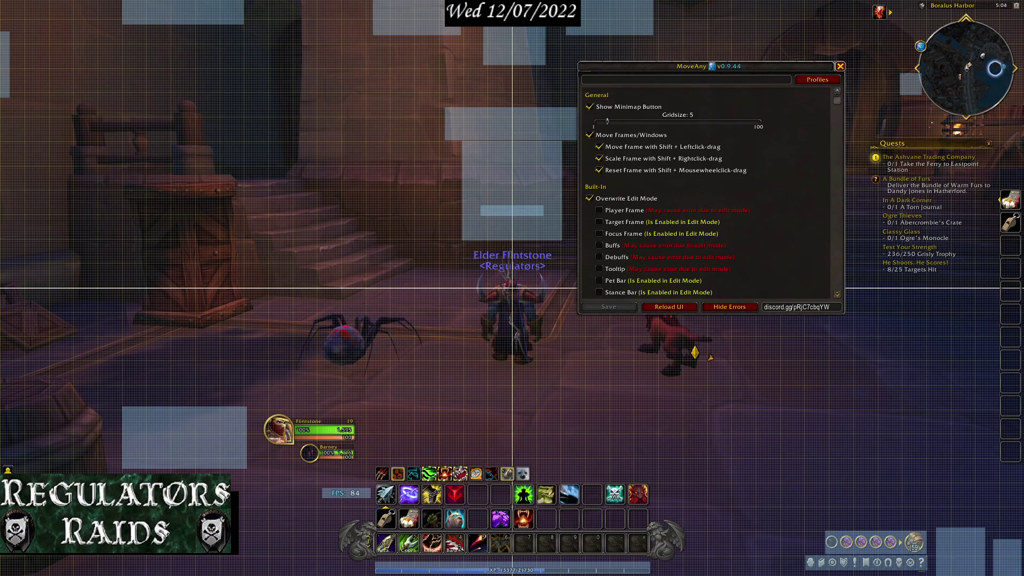
pyautogui.moveTo(607, 121); pyautogui.dragTo(607, 121)
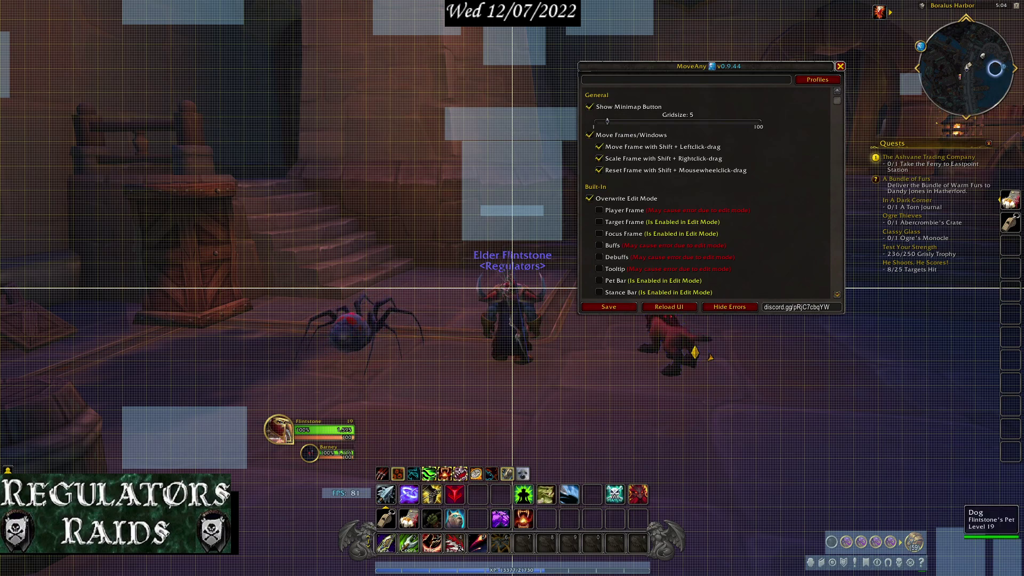
pyautogui.scroll(-4, 709, 192)
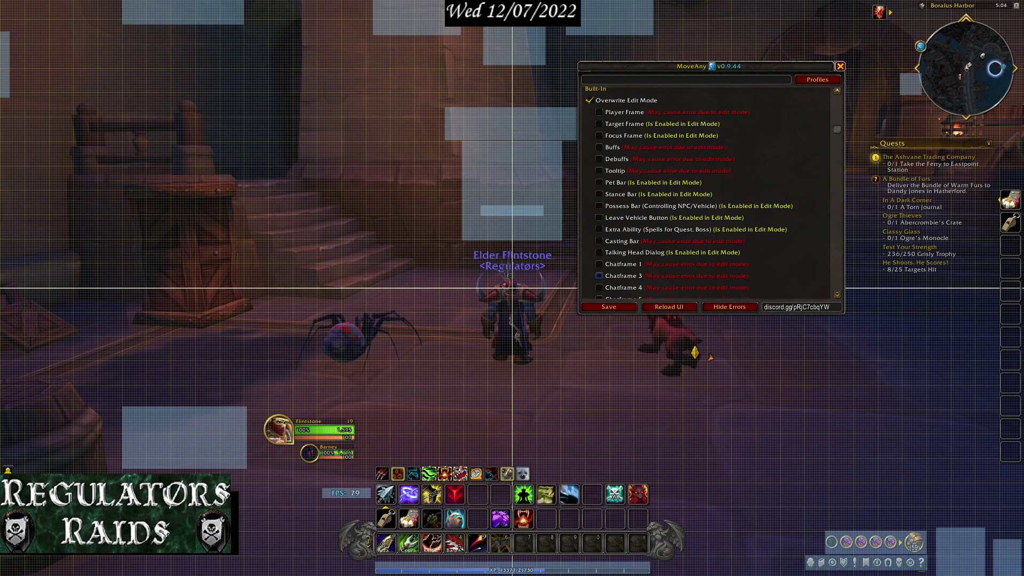
pyautogui.scroll(-4, 704, 214)
pyautogui.scroll(-4, 704, 192)
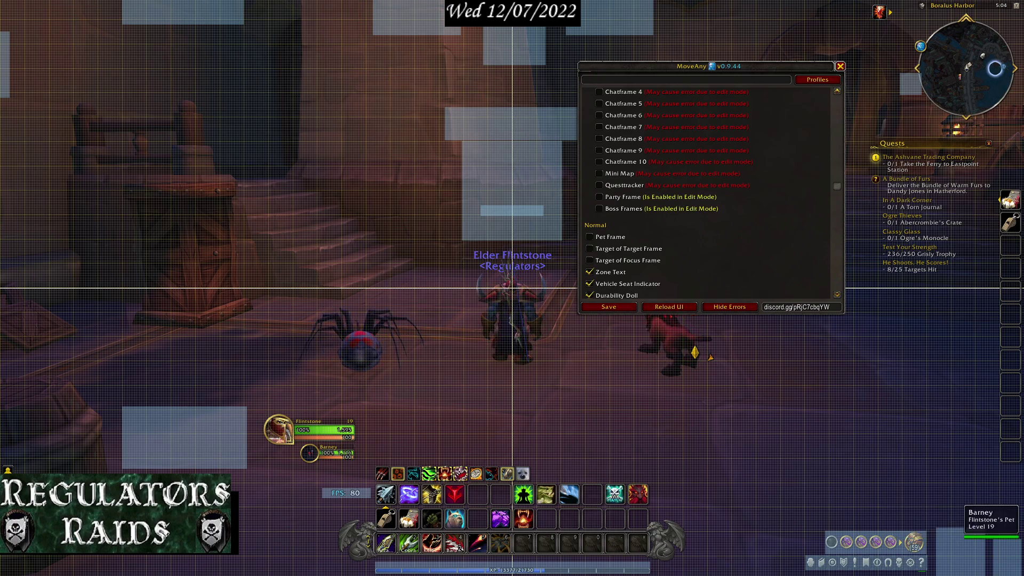
pyautogui.scroll(4, 709, 192)
pyautogui.scroll(-4, 709, 192)
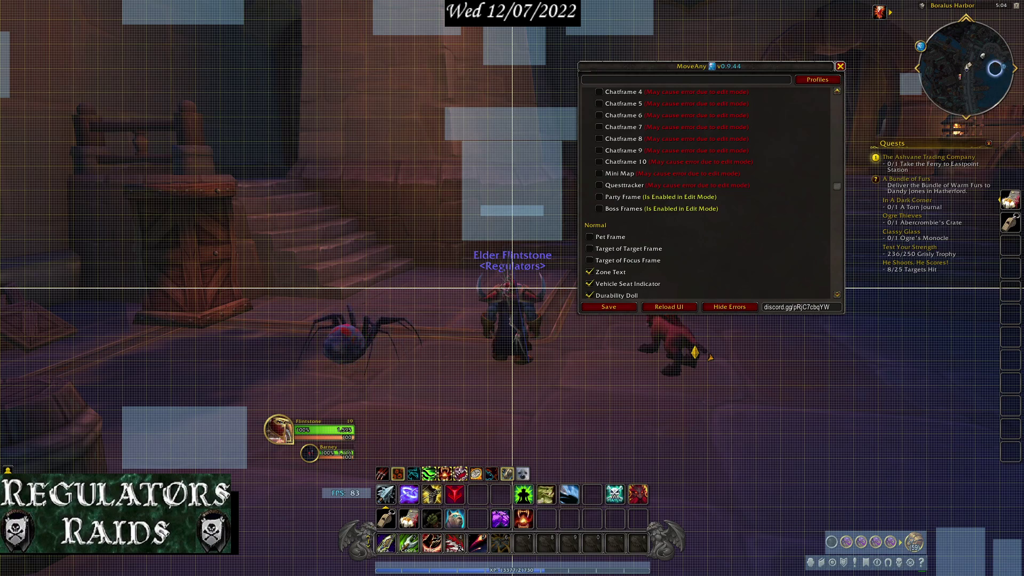
pyautogui.scroll(5, 707, 192)
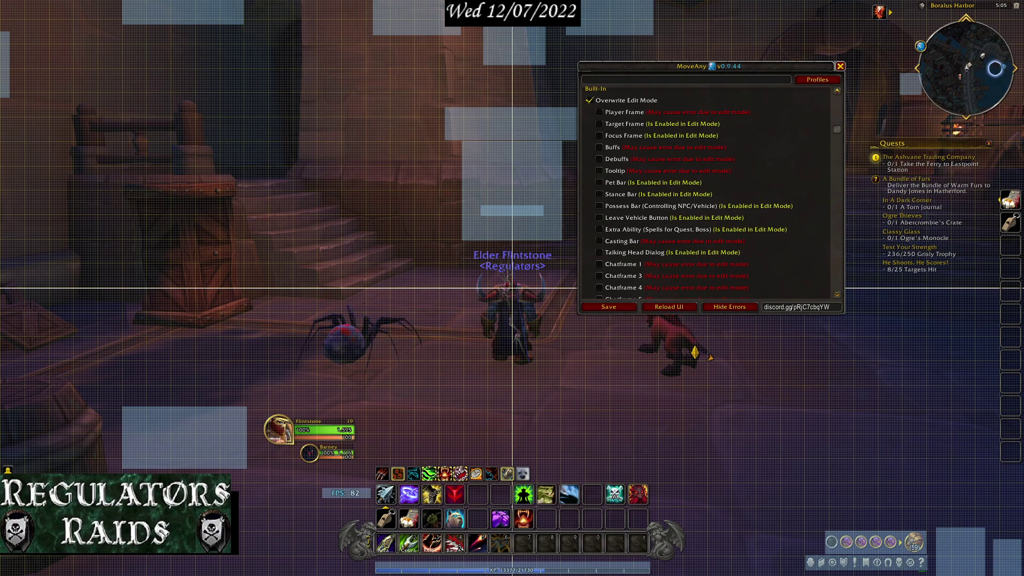
# Enable the Mini Map frame in the built-in options and reload the interface
pyautogui.scroll(-6, 709, 192)
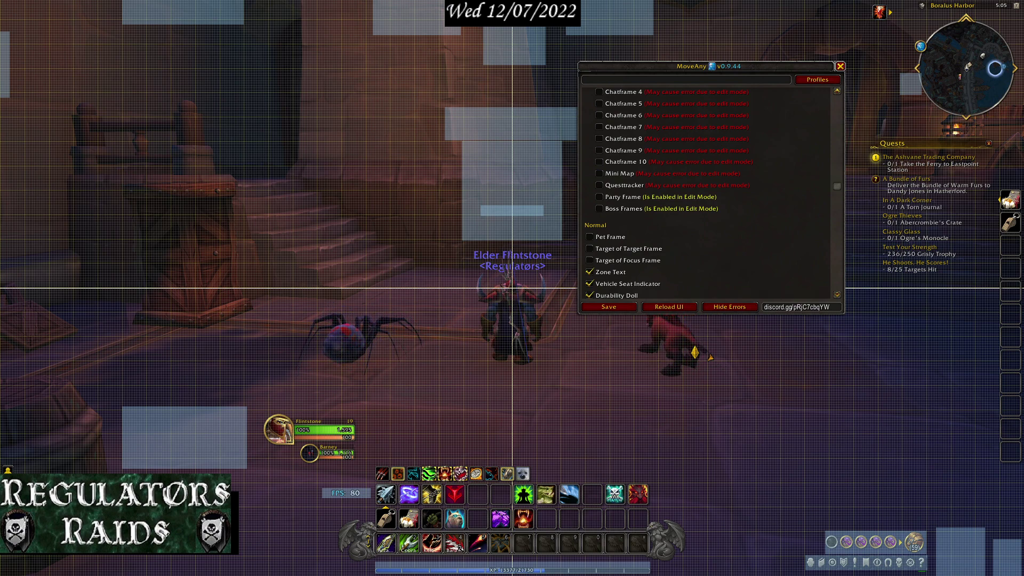
pyautogui.click(599, 173)
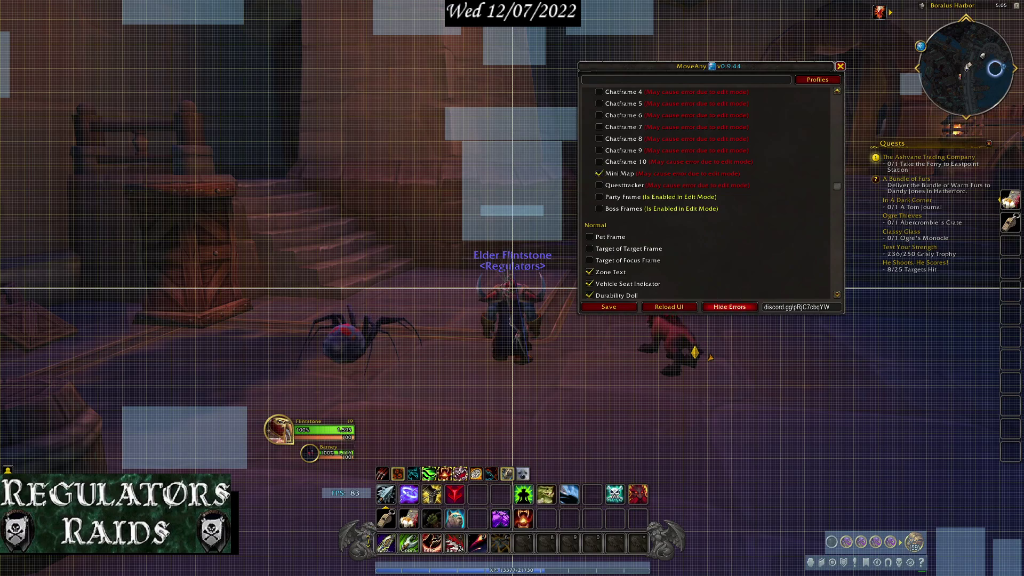
pyautogui.click(669, 306)
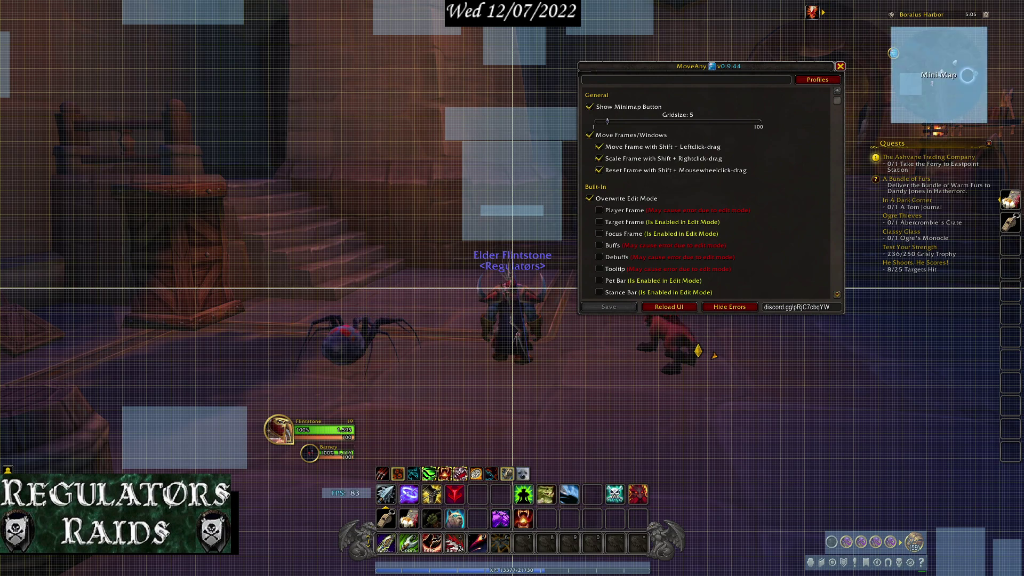
# Open the minimap's frame settings, try larger and smaller scales, and set the scale to 0.9
pyautogui.rightClick(939, 75)
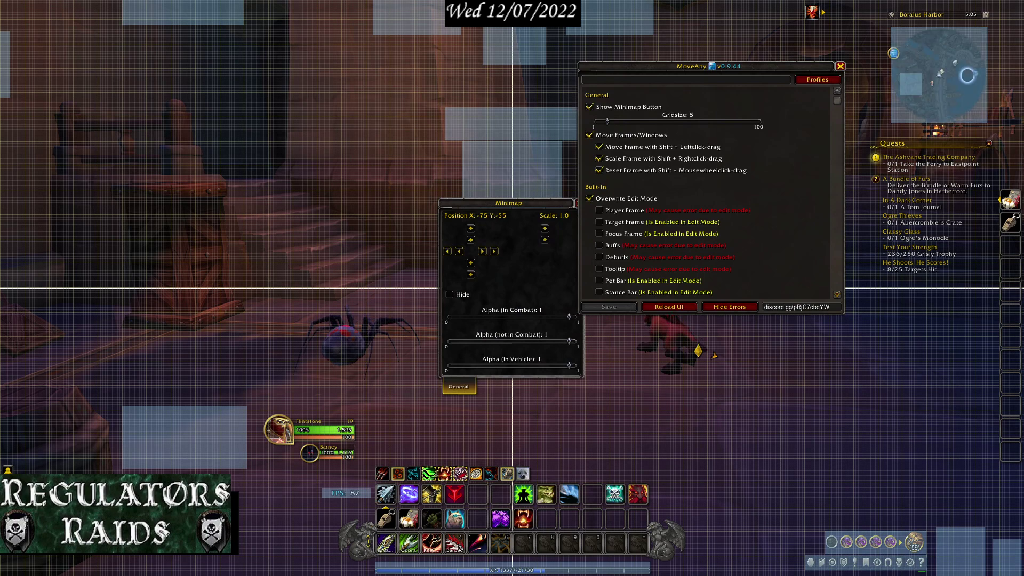
pyautogui.click(545, 228)
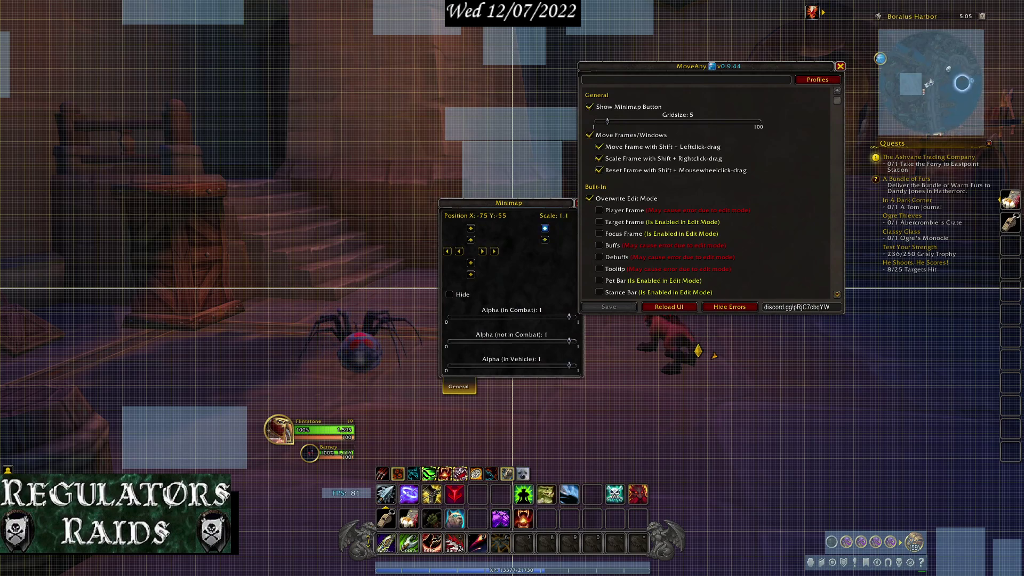
pyautogui.click(544, 228)
pyautogui.click(545, 240)
pyautogui.click(545, 239)
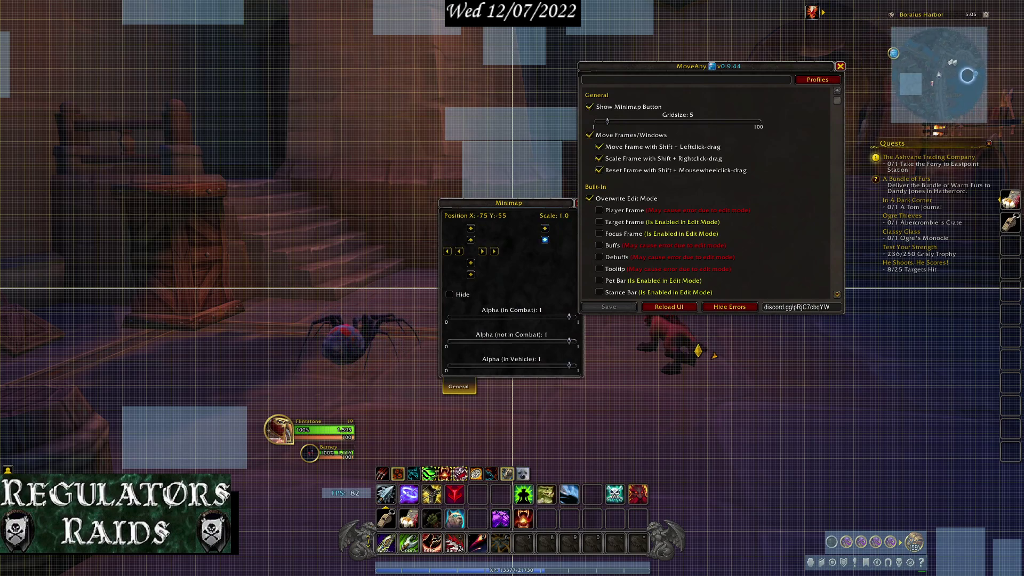
pyautogui.click(544, 240)
pyautogui.click(545, 240)
pyautogui.click(545, 239)
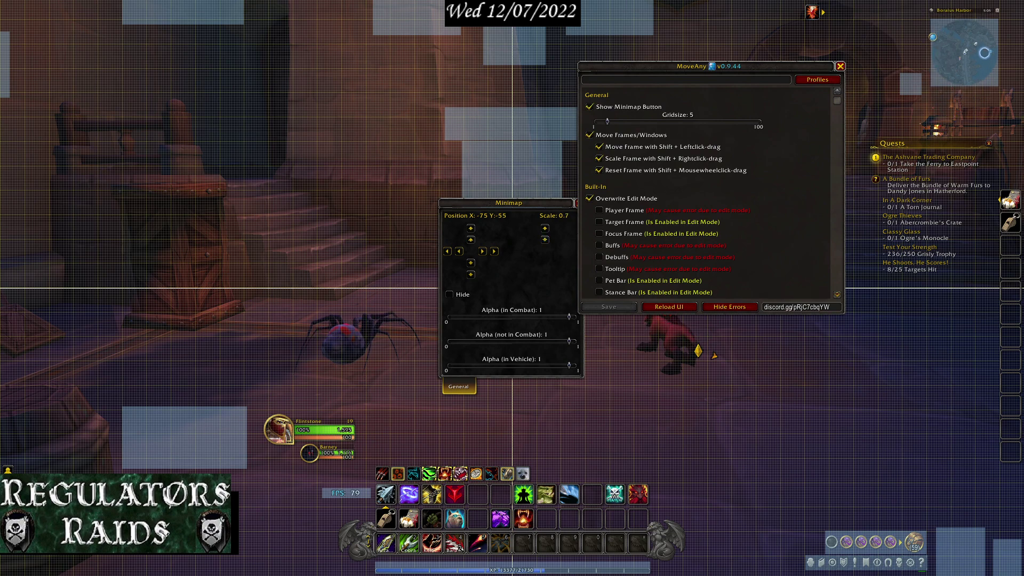
pyautogui.click(545, 227)
pyautogui.click(545, 228)
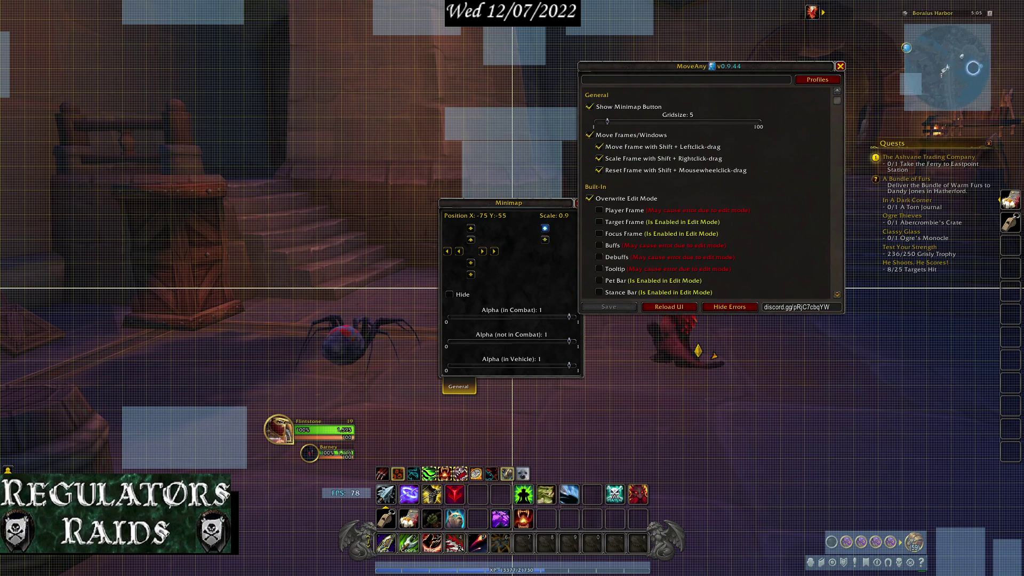
pyautogui.click(545, 227)
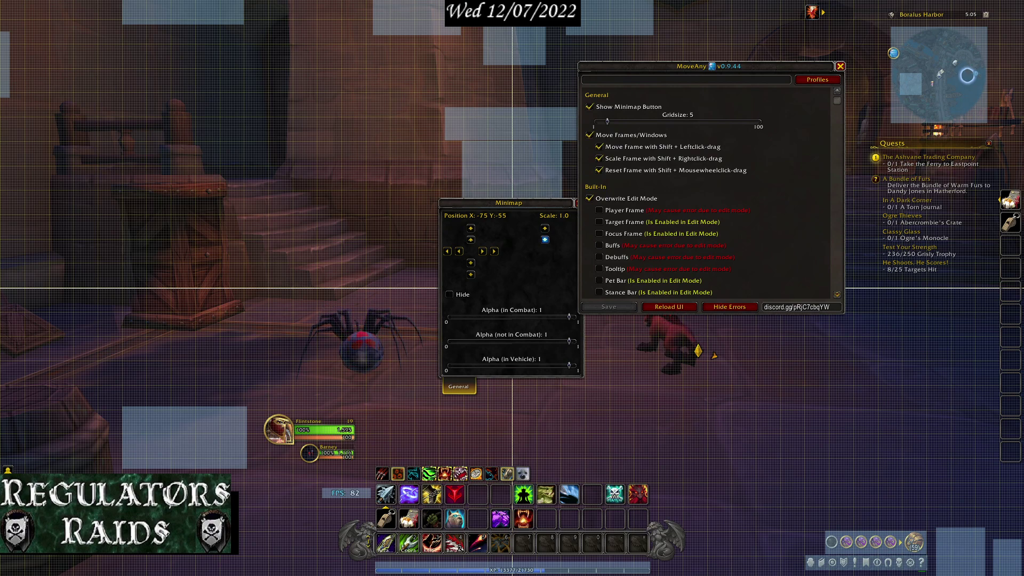
pyautogui.click(545, 240)
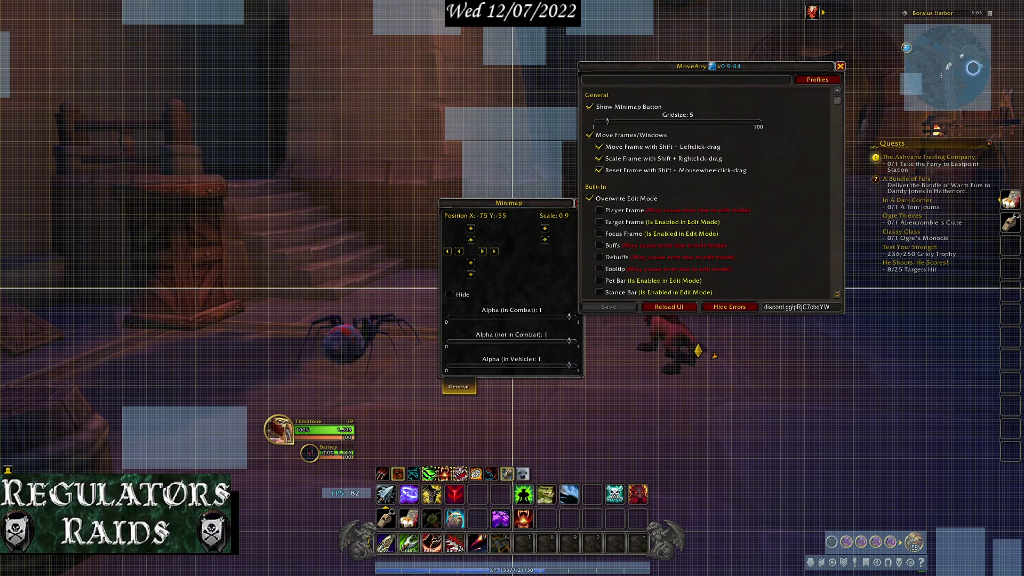
# Disable the Mini Map frame in the built-in options and reload the interface
pyautogui.scroll(-5, 710, 192)
pyautogui.click(599, 173)
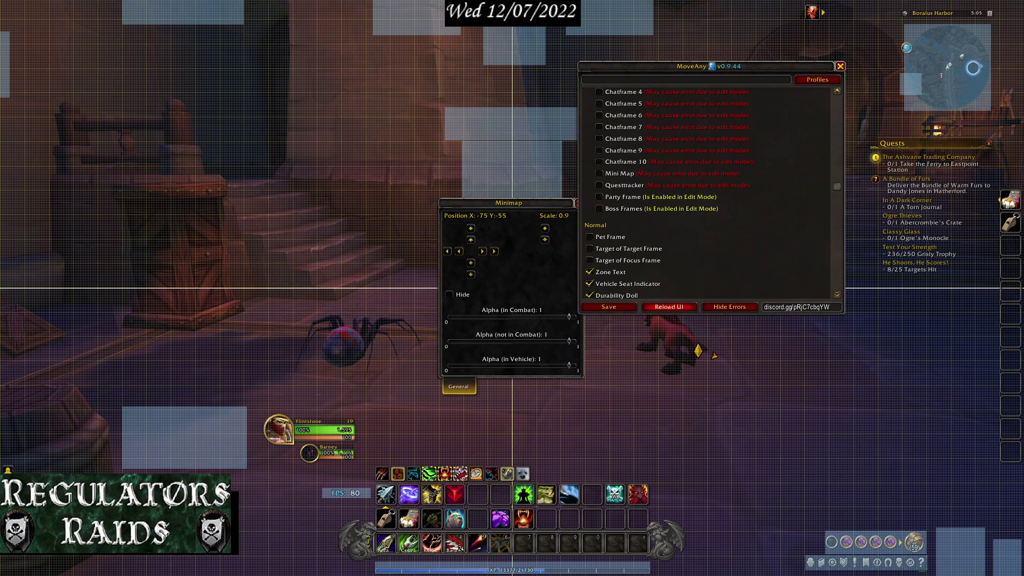
pyautogui.click(669, 307)
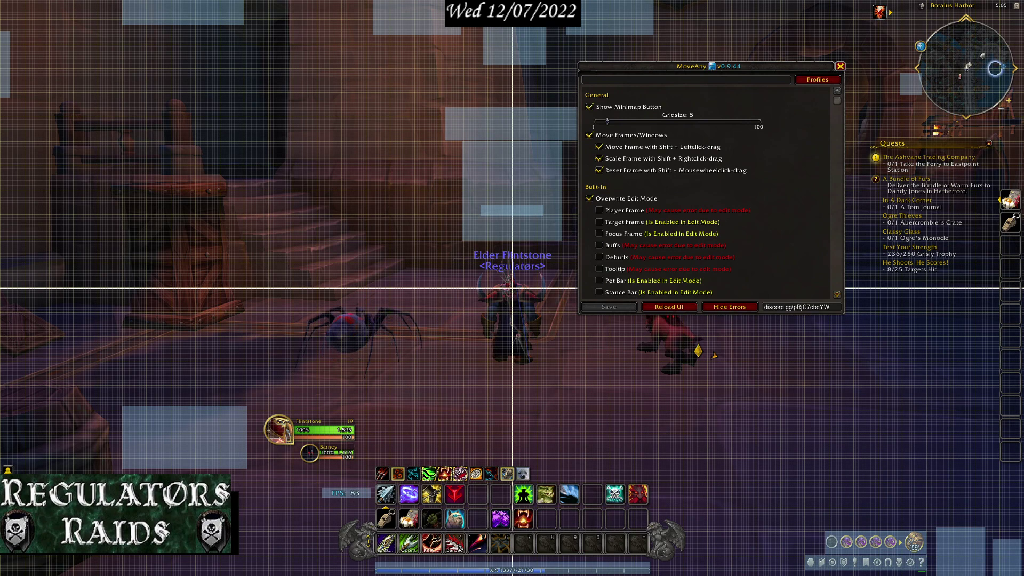
pyautogui.scroll(-10, 709, 192)
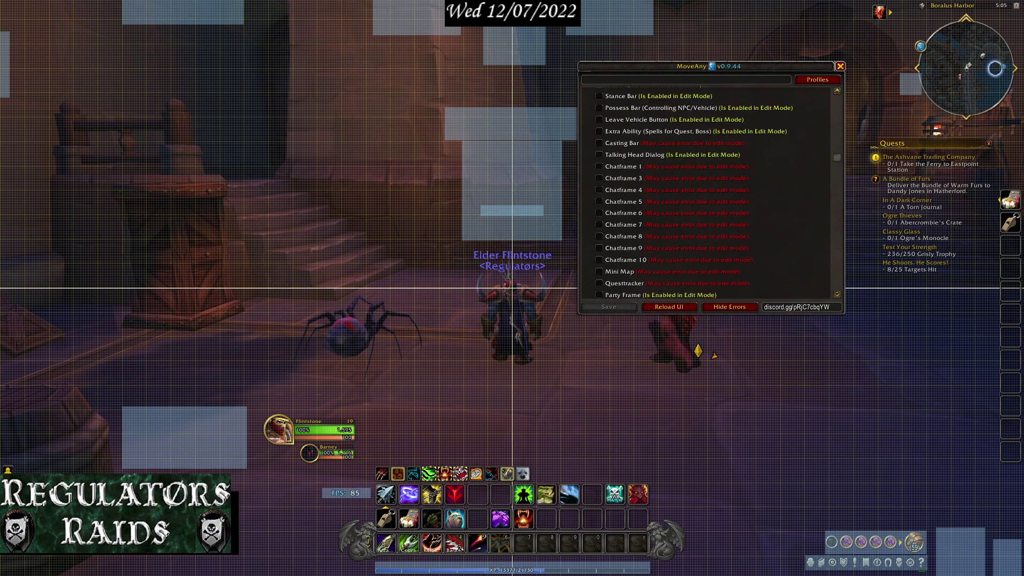
pyautogui.scroll(5, 709, 192)
pyautogui.scroll(-5, 709, 192)
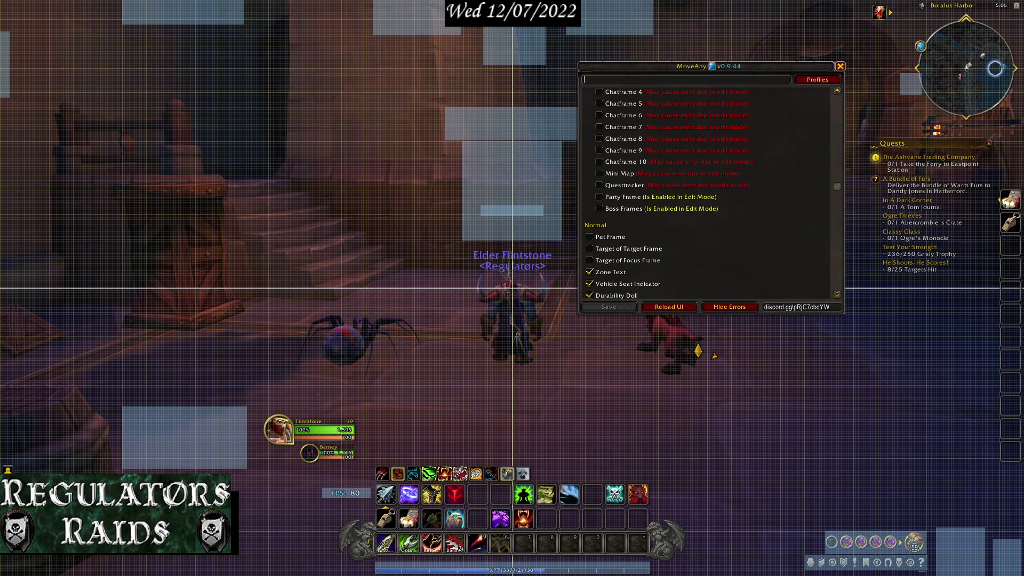
pyautogui.write('Test1')
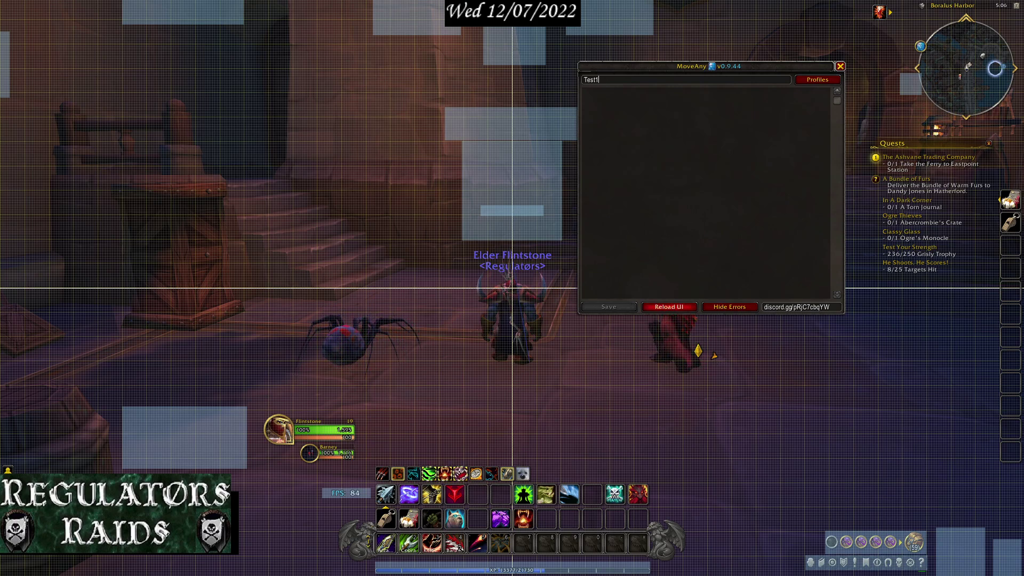
pyautogui.click(669, 306)
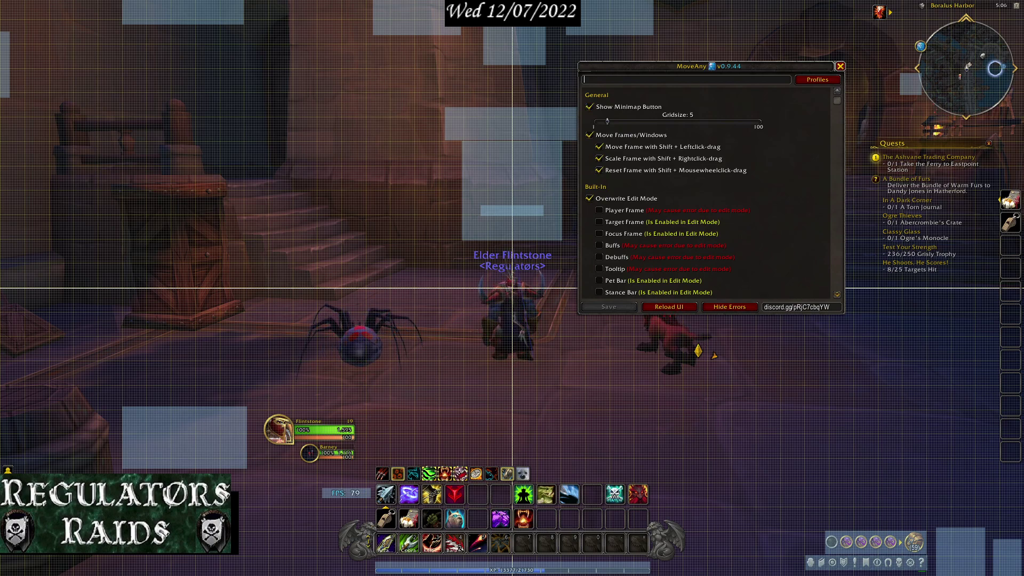
pyautogui.write('test')
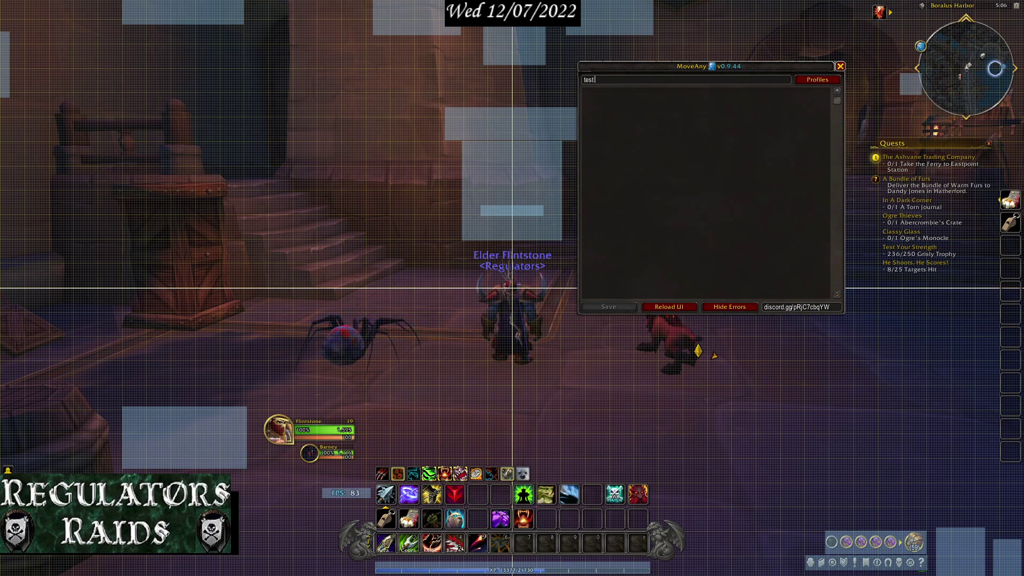
pyautogui.press('BackSpace')
pyautogui.press('BackSpace')
pyautogui.press('BackSpace')
pyautogui.press('BackSpace')
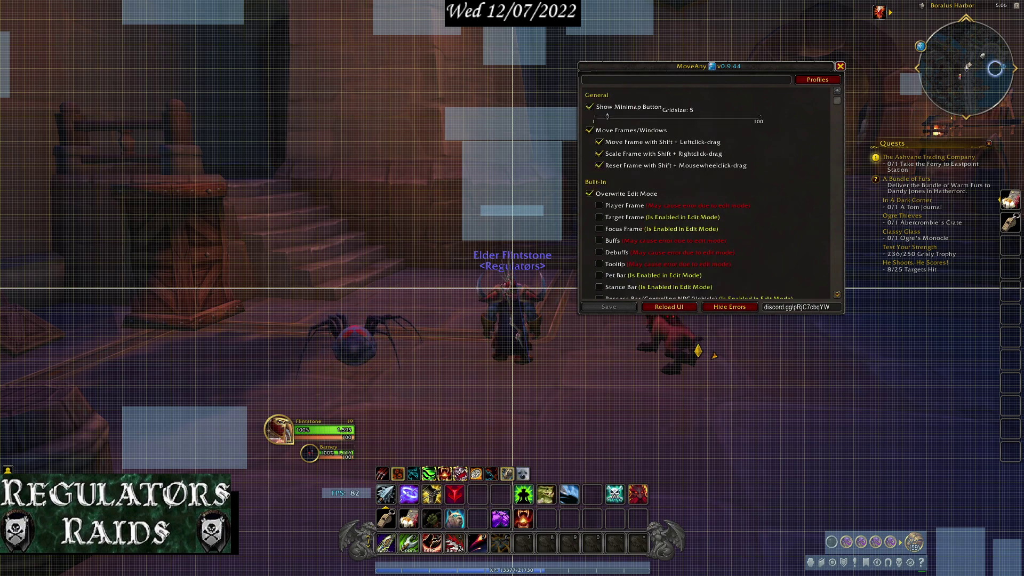
# Add a MoveAny profile named Test1 and reopen the profile list
pyautogui.click(818, 79)
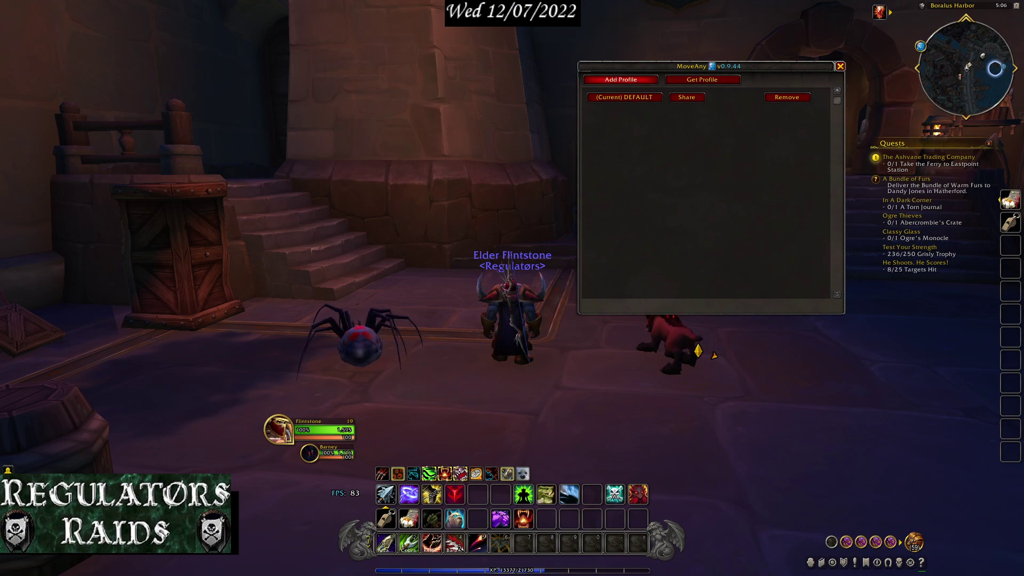
pyautogui.click(621, 79)
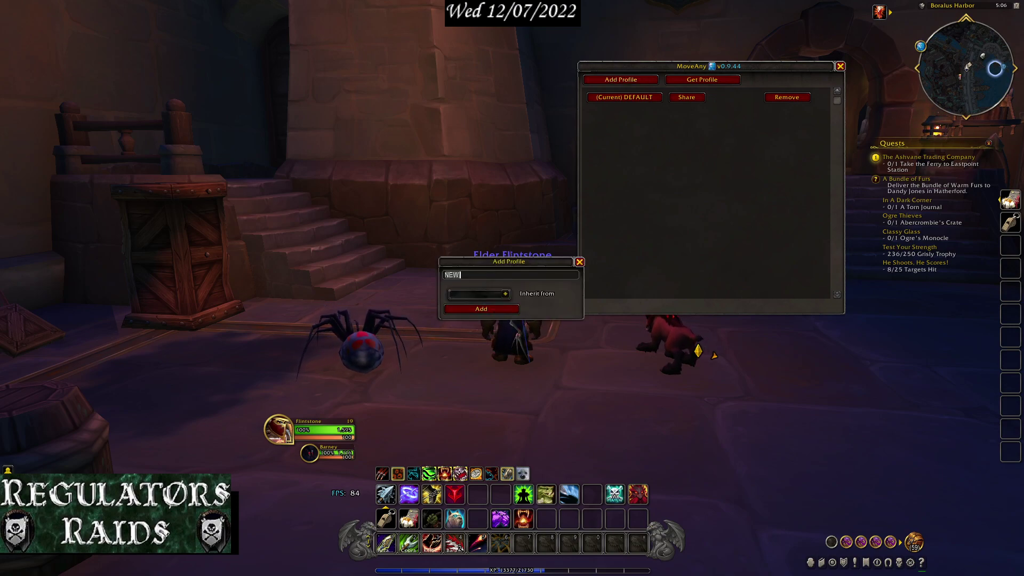
pyautogui.press('BackSpace')
pyautogui.write('Test1')
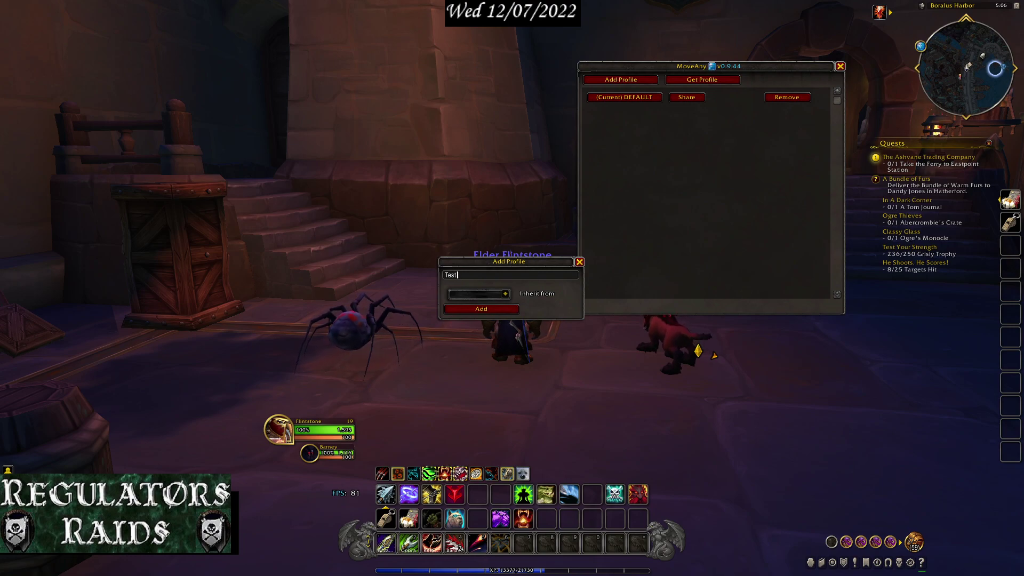
pyautogui.click(481, 309)
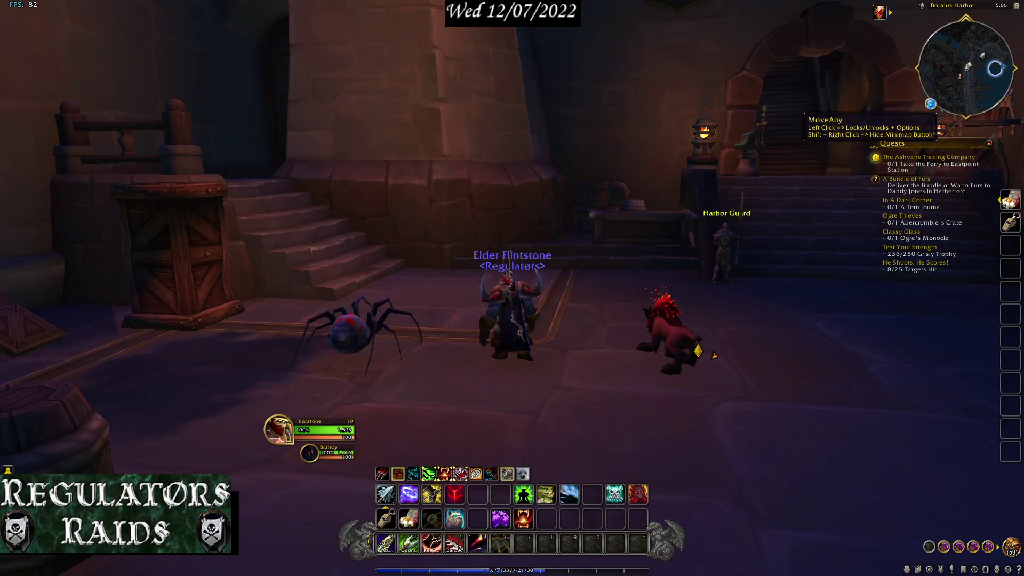
pyautogui.click(931, 104)
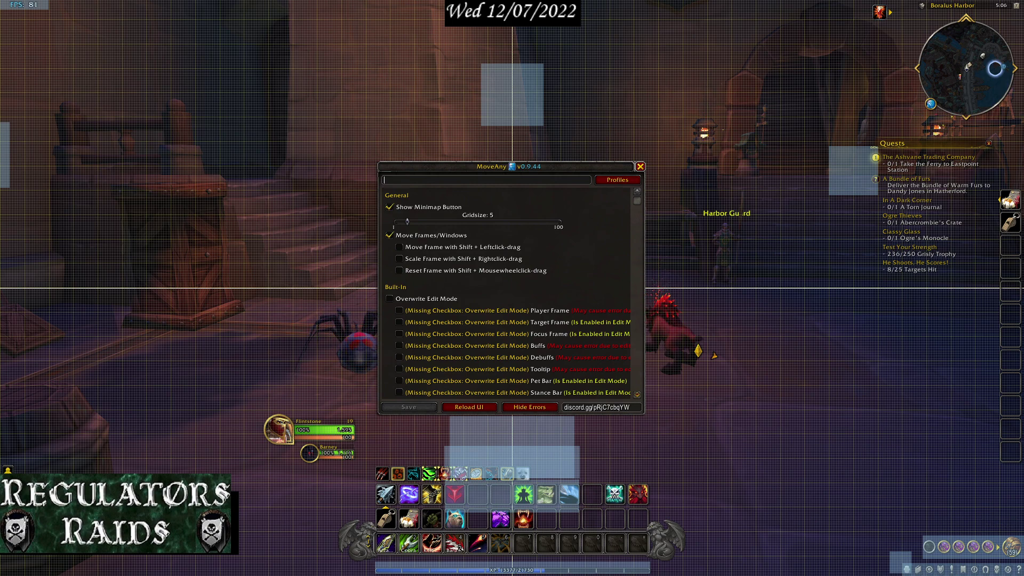
pyautogui.click(617, 179)
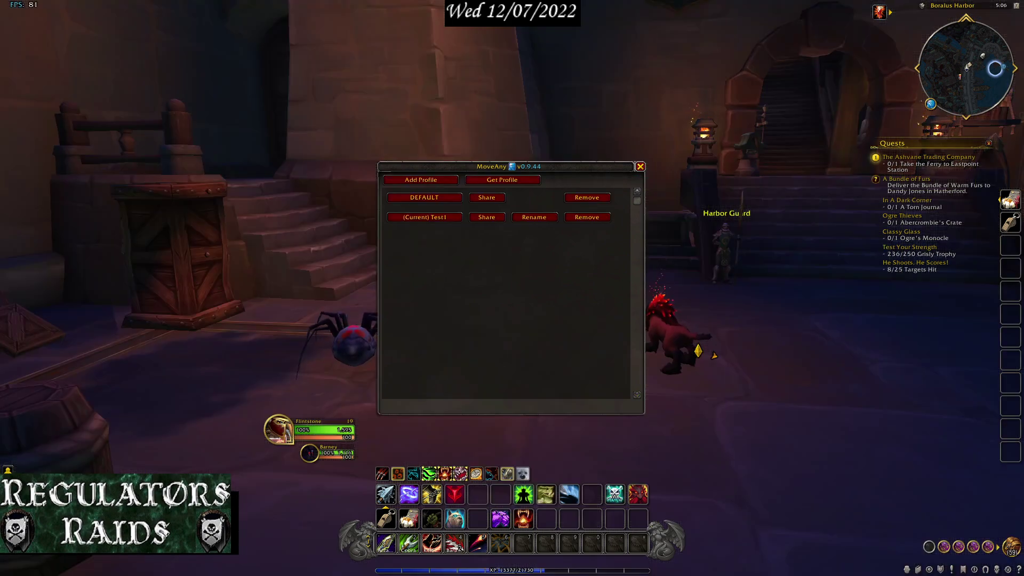